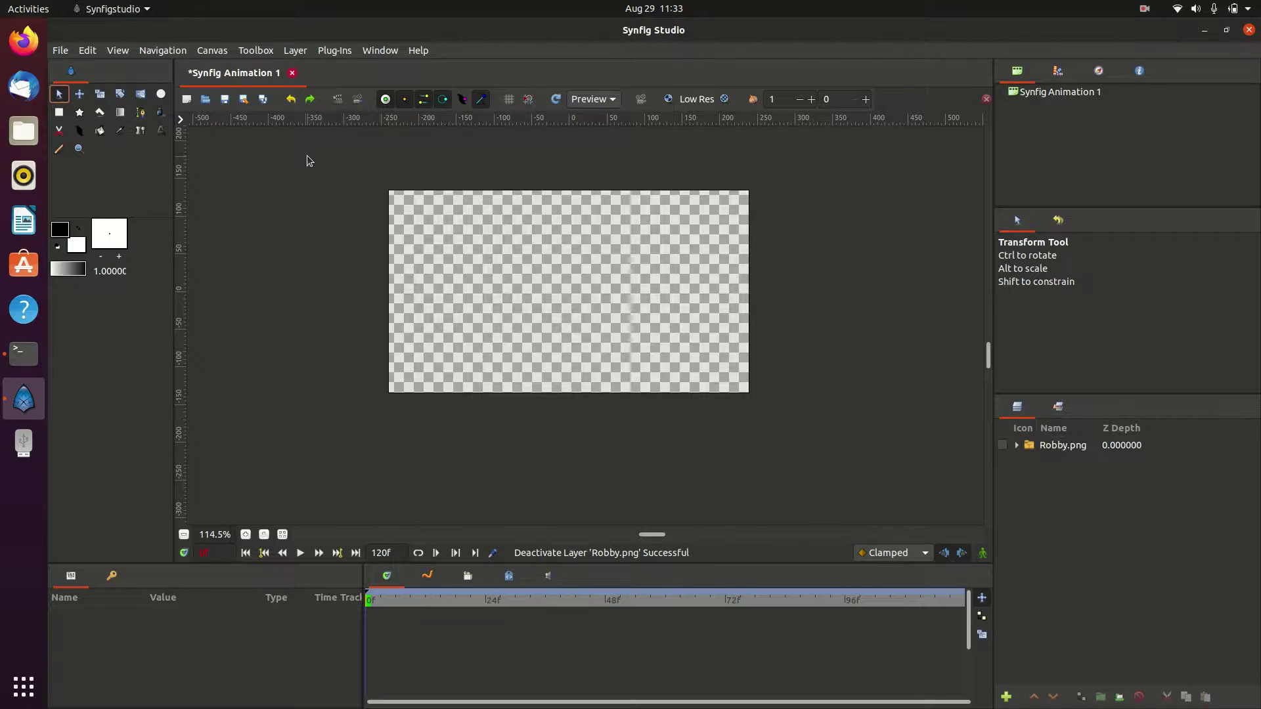
Create a skeleton layer with a vertical root bone near the canvas centre and a diagonal child bone beside it
key("alt+k")
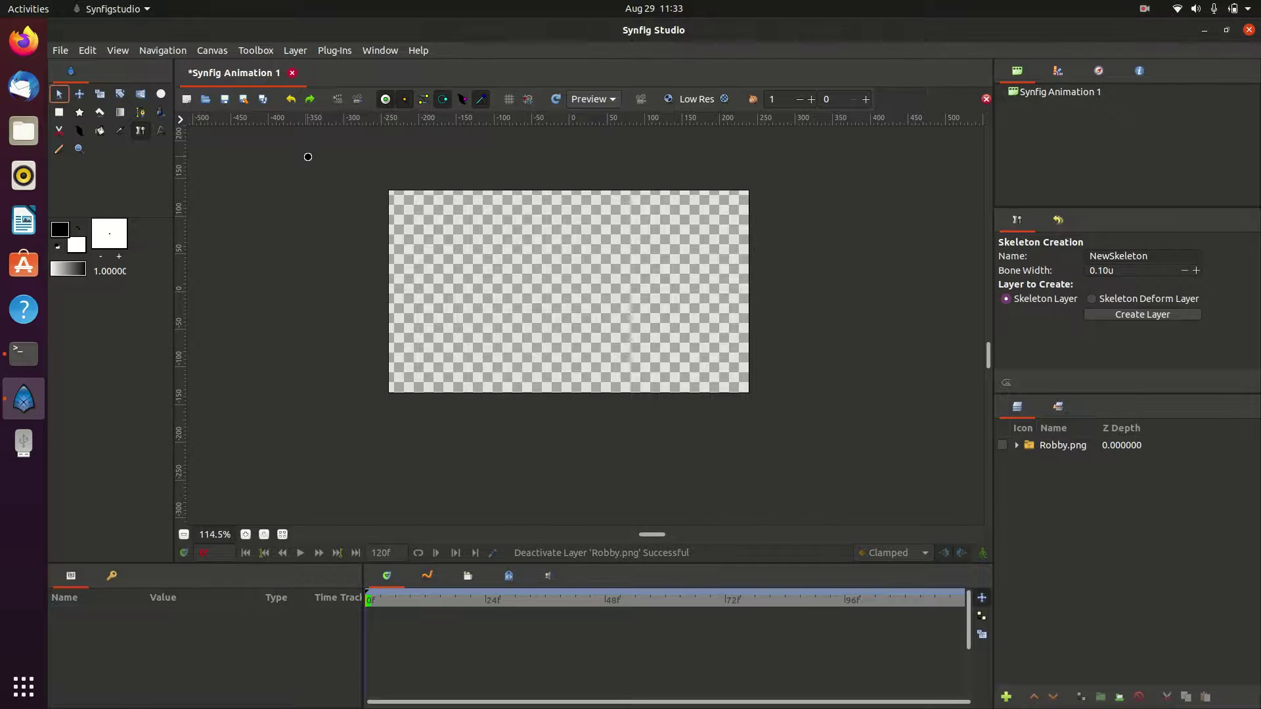
left_click(576, 328)
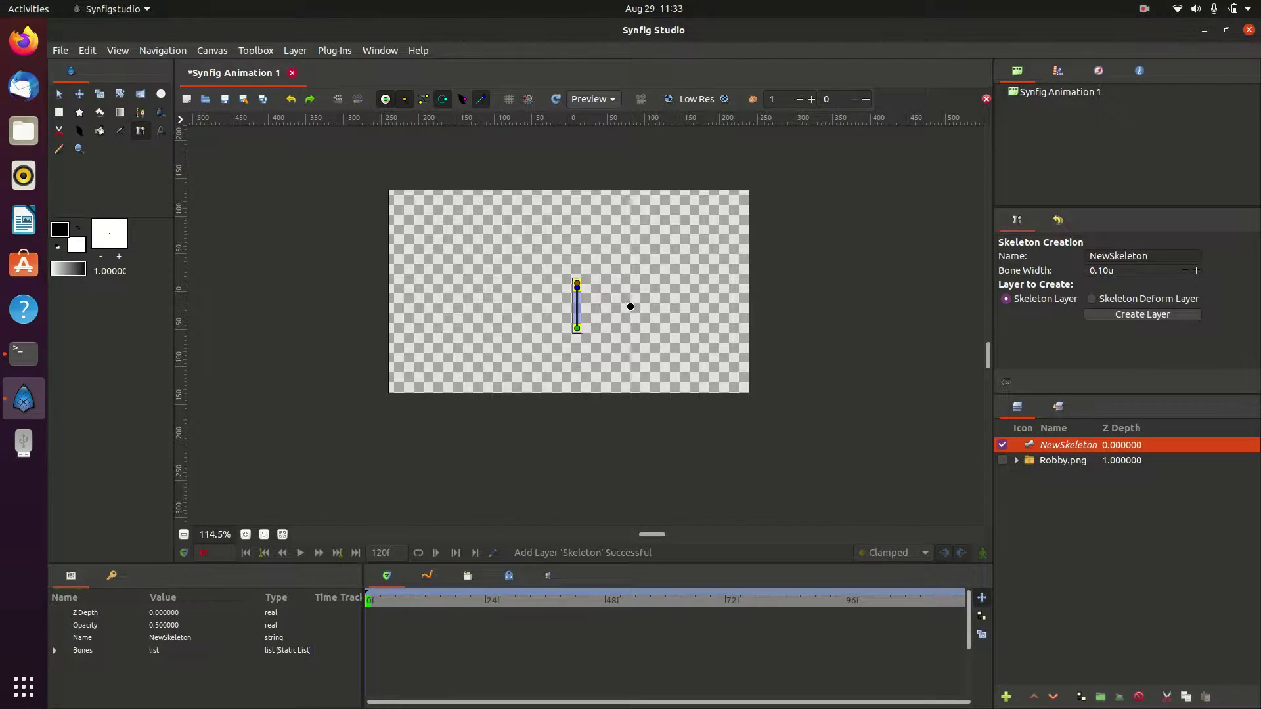
left_click_drag(636, 308, 684, 258)
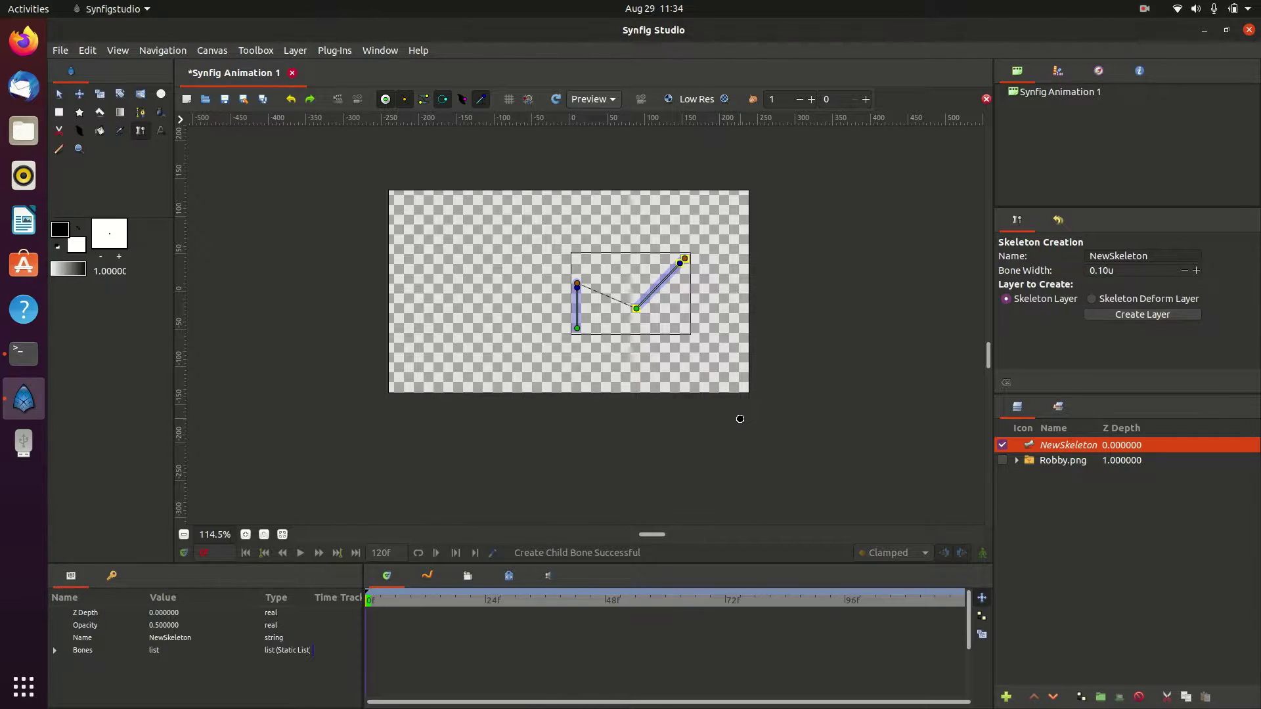
scroll(741, 418, "up", 1)
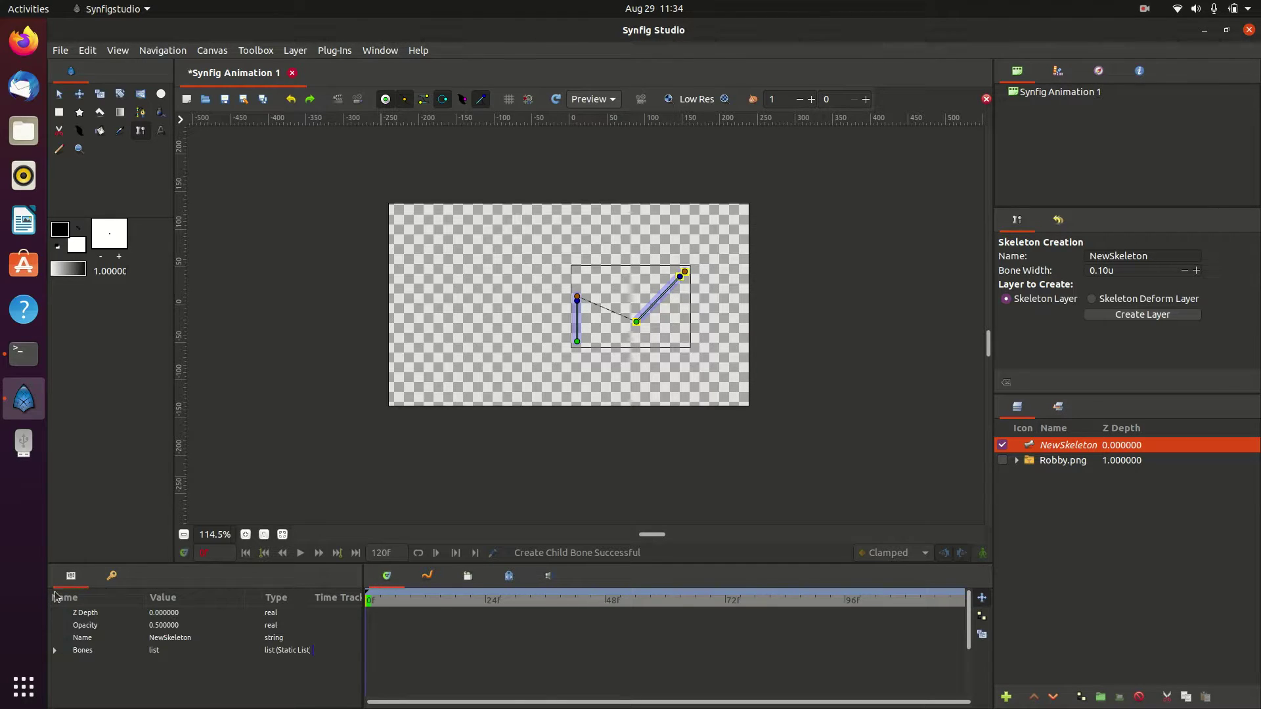
Expand the skeleton's bone list and examine the child bone's parent, origin, angle, length and width parameters
left_click(55, 650)
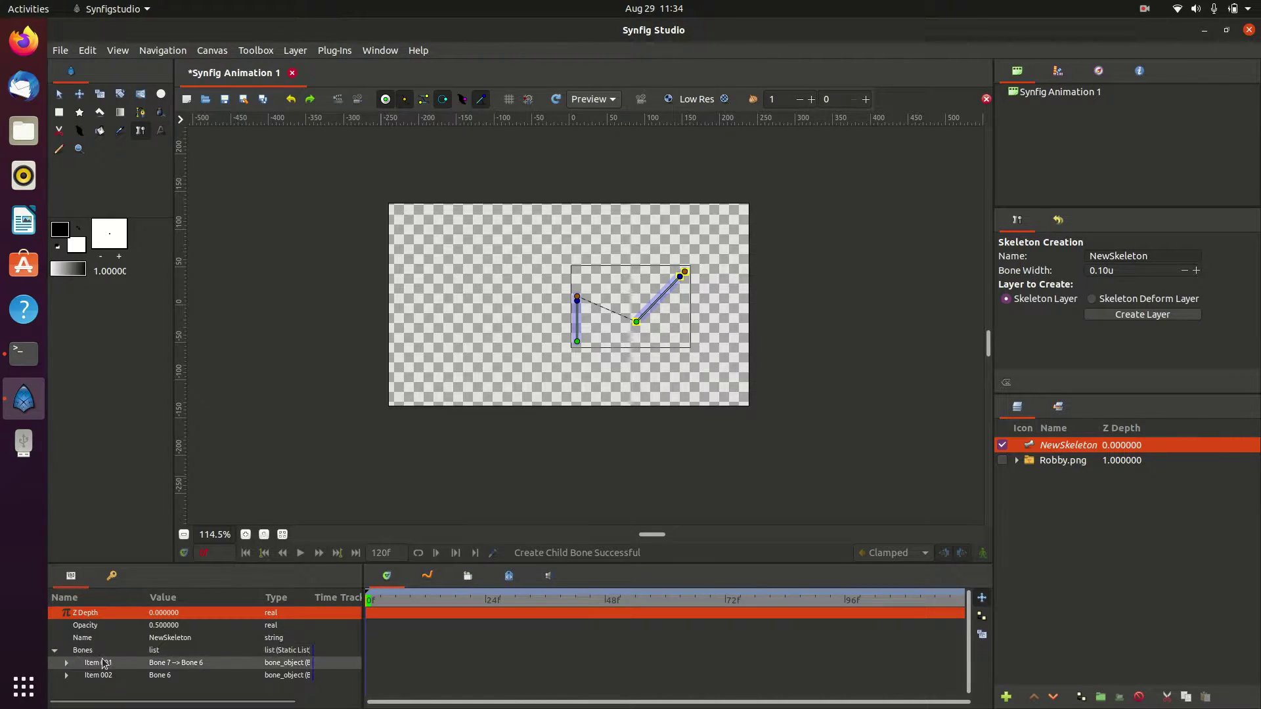
left_click(66, 663)
scroll(76, 668, "down", 3)
scroll(75, 669, "down", 2)
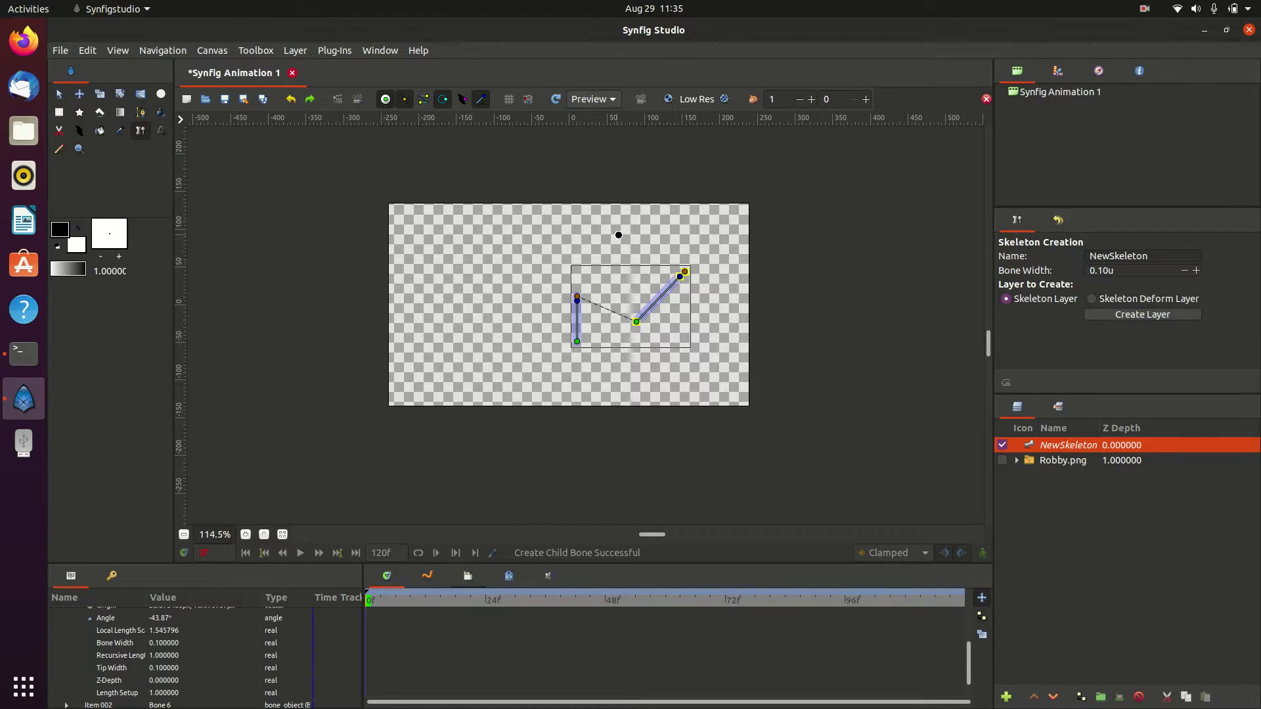
Add two more child bones to the diagonal bone, one horizontal above it and one extending past the canvas edge, reactivating the diagonal bone each time
left_click_drag(582, 241, 640, 240)
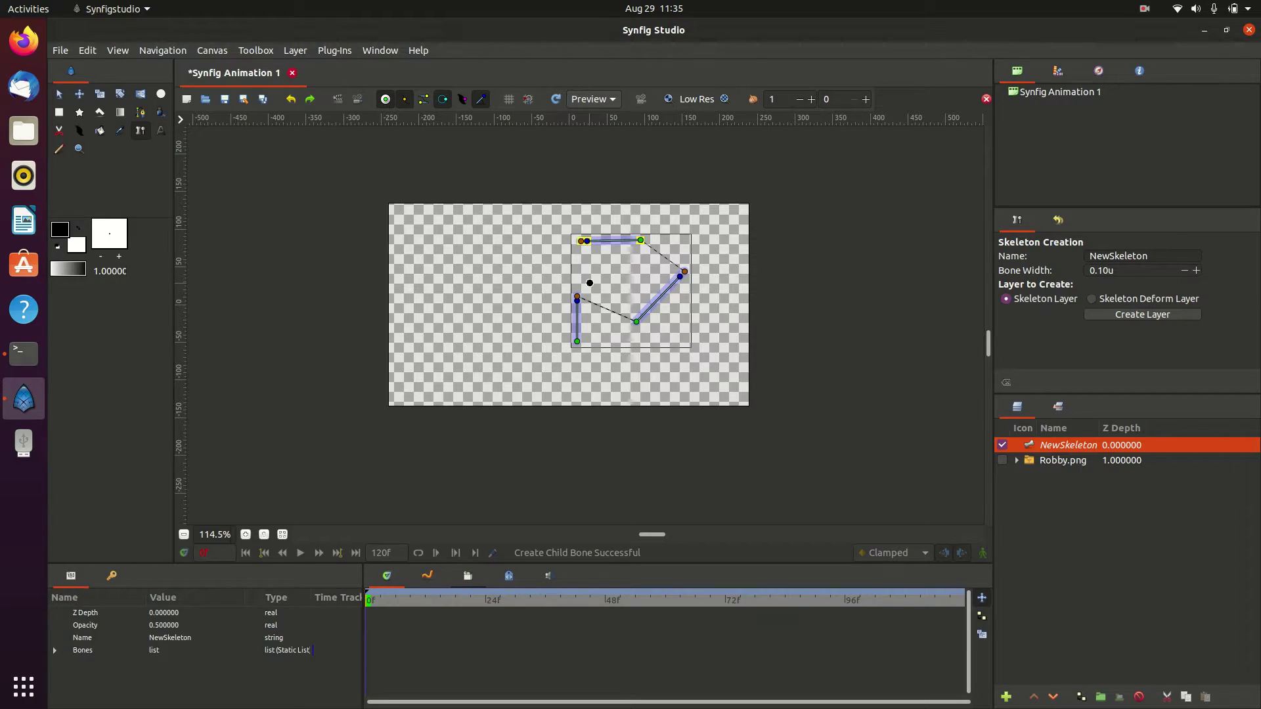
left_click(665, 294)
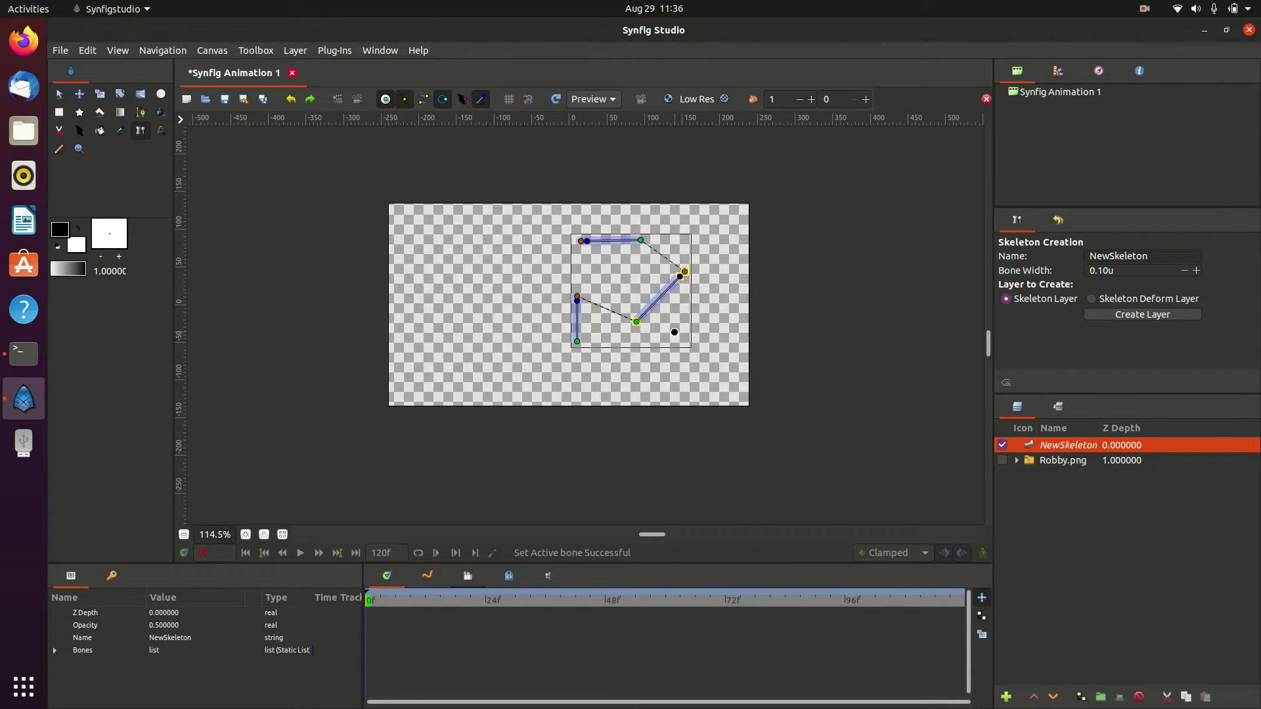
left_click_drag(712, 270, 779, 244)
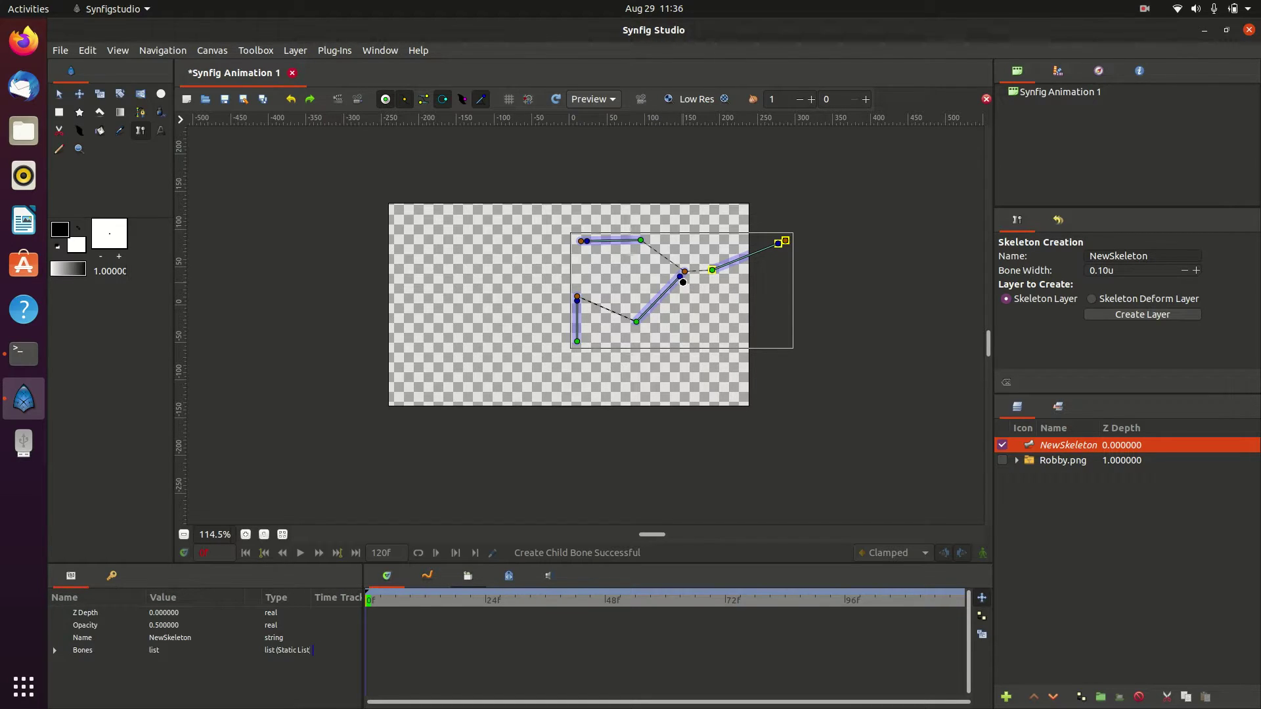
left_click(684, 272)
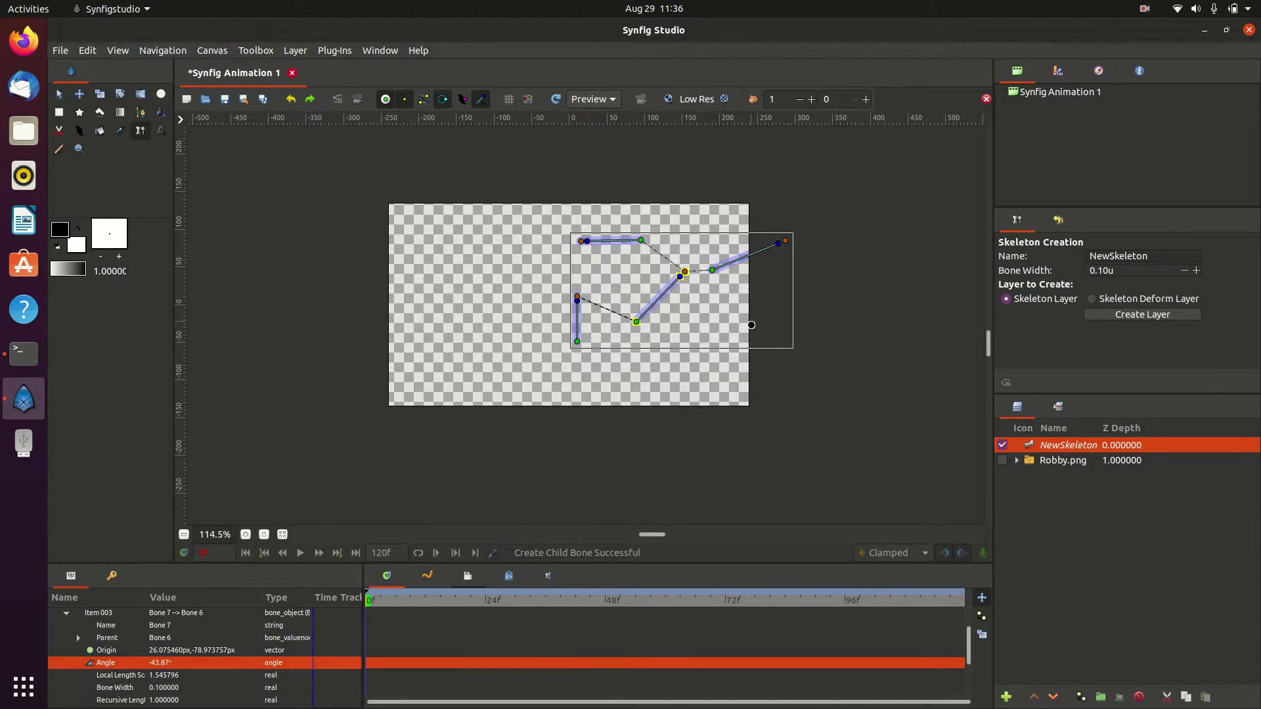
left_click_drag(779, 245, 782, 281)
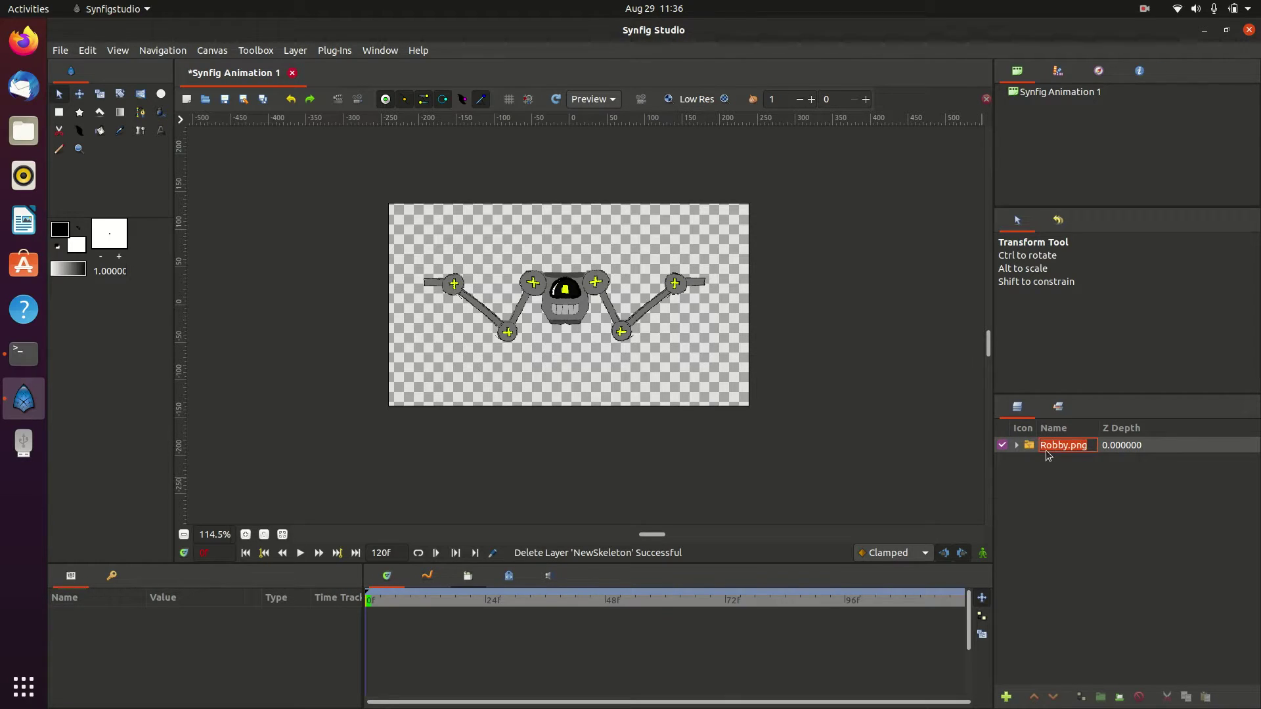
Set the opacity of the Robby.png reference layer to 0.5
left_click(1136, 445)
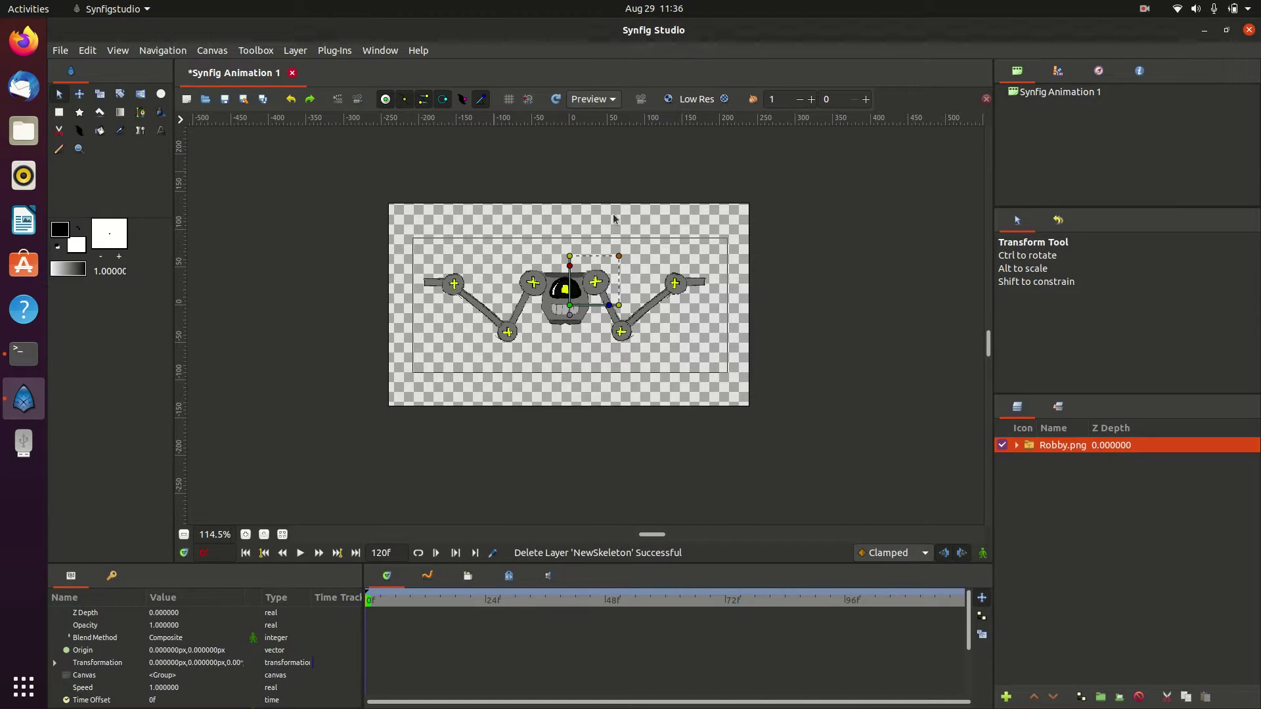
left_click(180, 625)
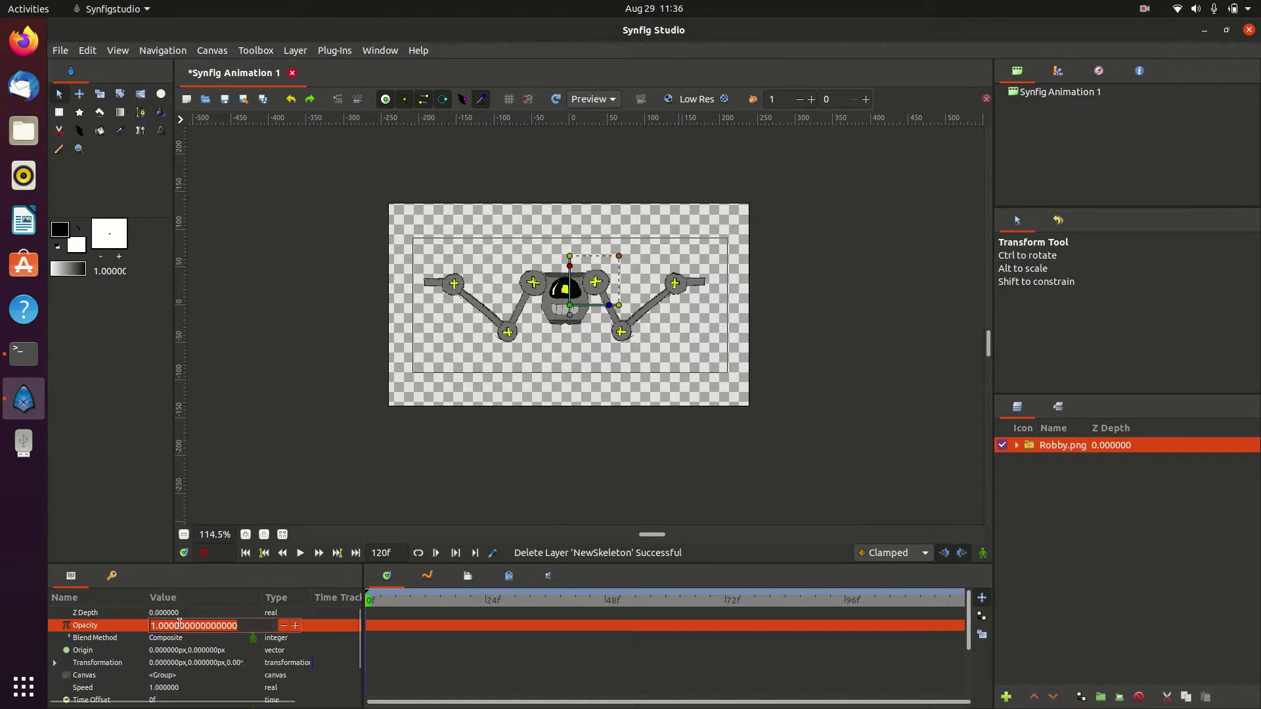
type("0.5")
key("Return")
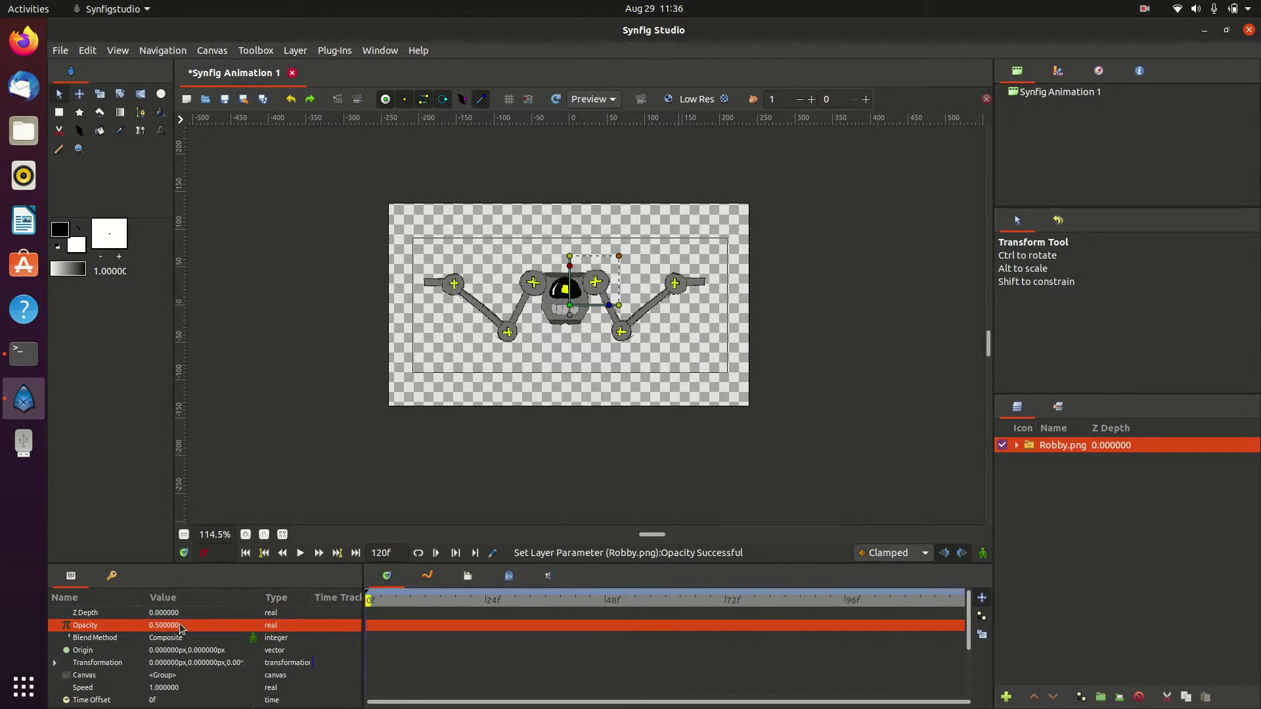
left_click(309, 523)
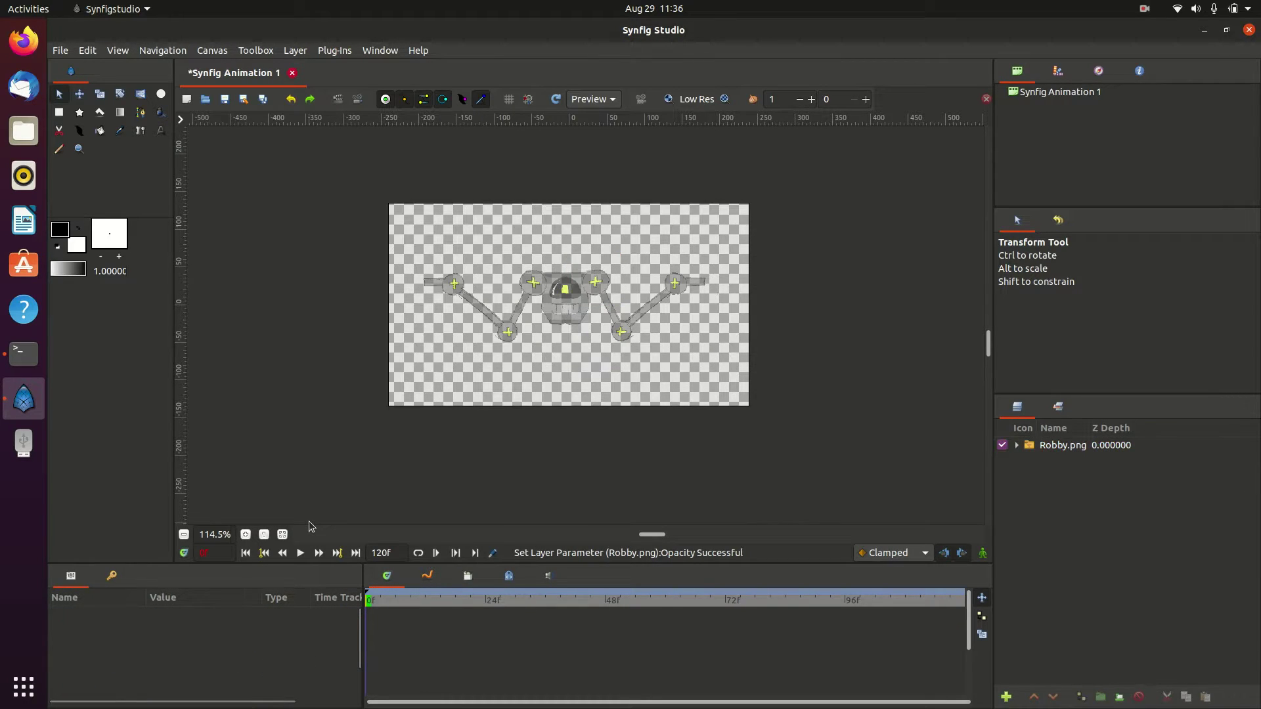
Import 0.png, 1.png, 2.png and 3.png into the canvas from the tutorial/Cut-out folder on the Desktop using the file manager
left_click(24, 131)
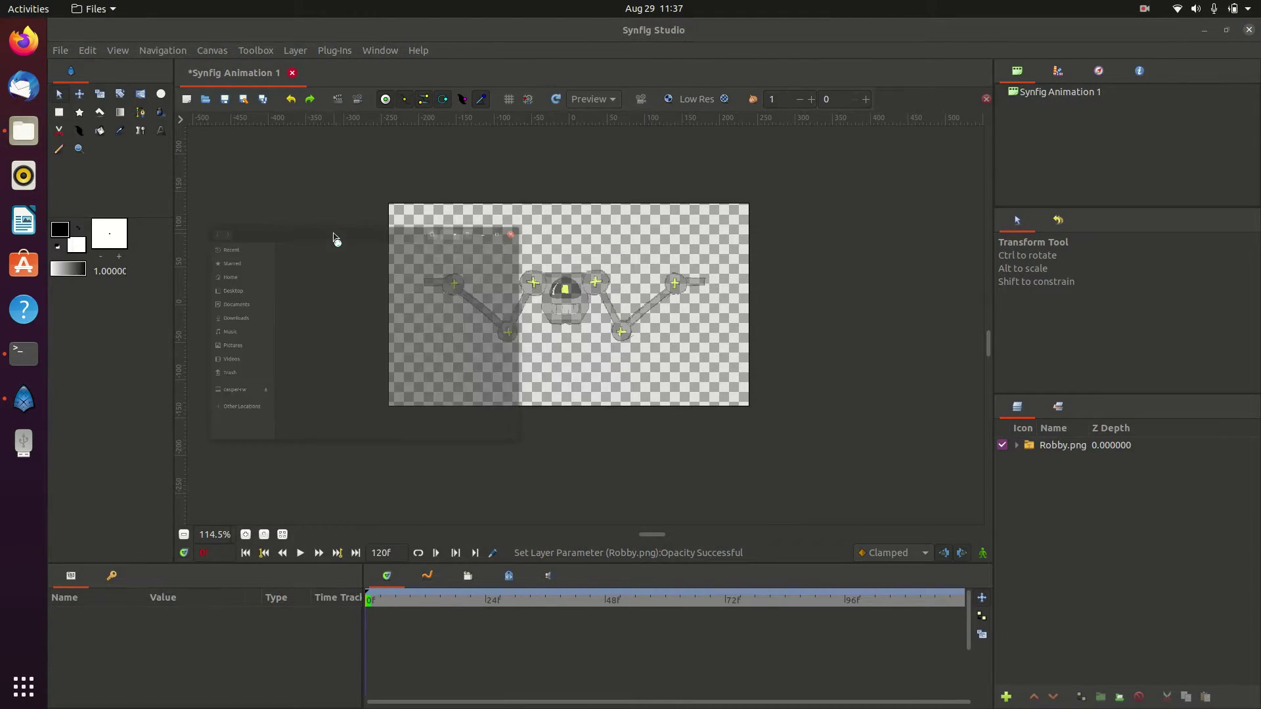
double_click(231, 93)
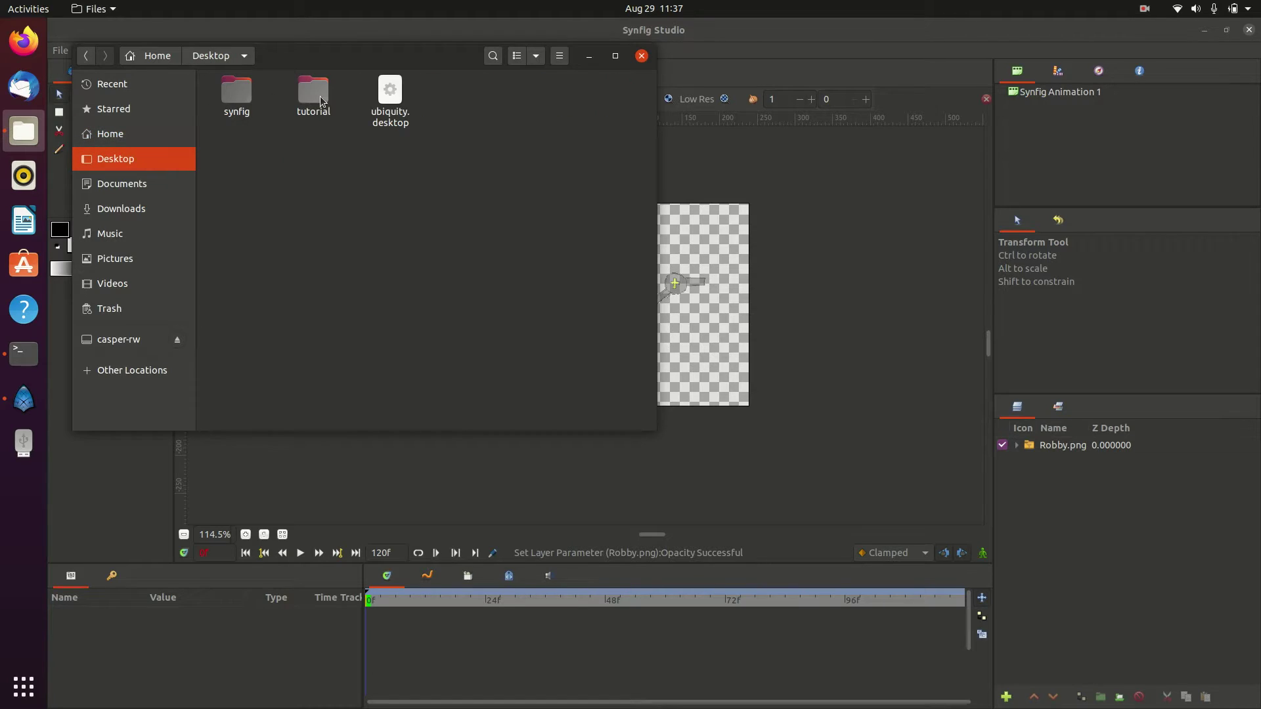
double_click(317, 98)
left_click(254, 109)
left_click_drag(459, 182, 716, 337)
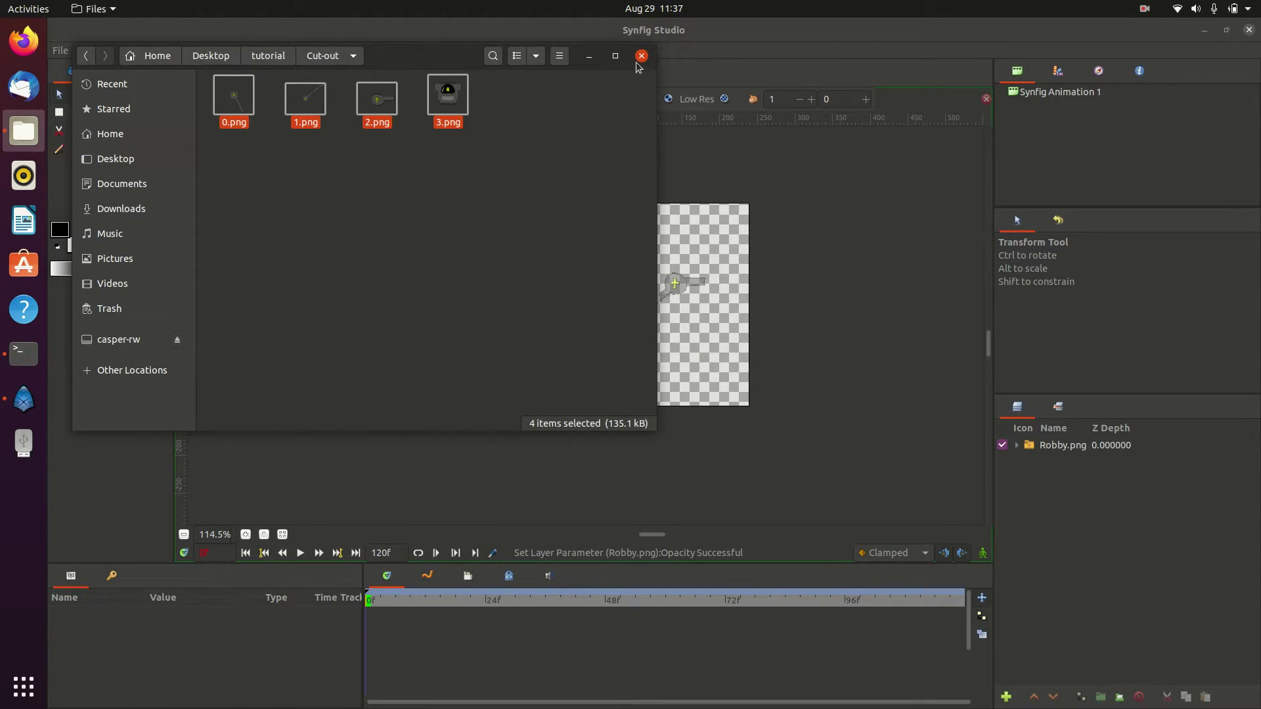
left_click(641, 56)
Duplicate the 0.png, 1.png and 2.png arm layers and put all seven cut-out layers into one group
left_click(1052, 444)
left_click(1051, 535, "shift")
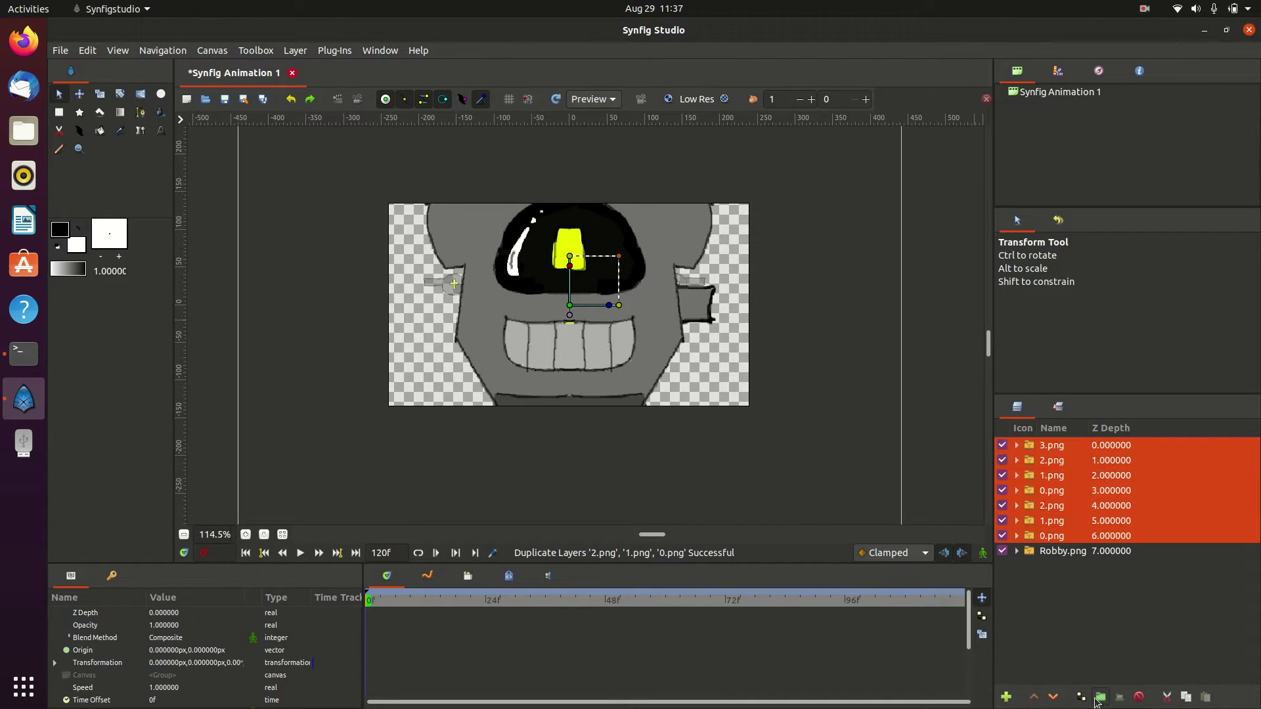
left_click(1100, 697)
Set the scale of the cut-out group to 13 px
scroll(133, 676, "down", 1)
double_click(164, 676)
type("13")
key("Return")
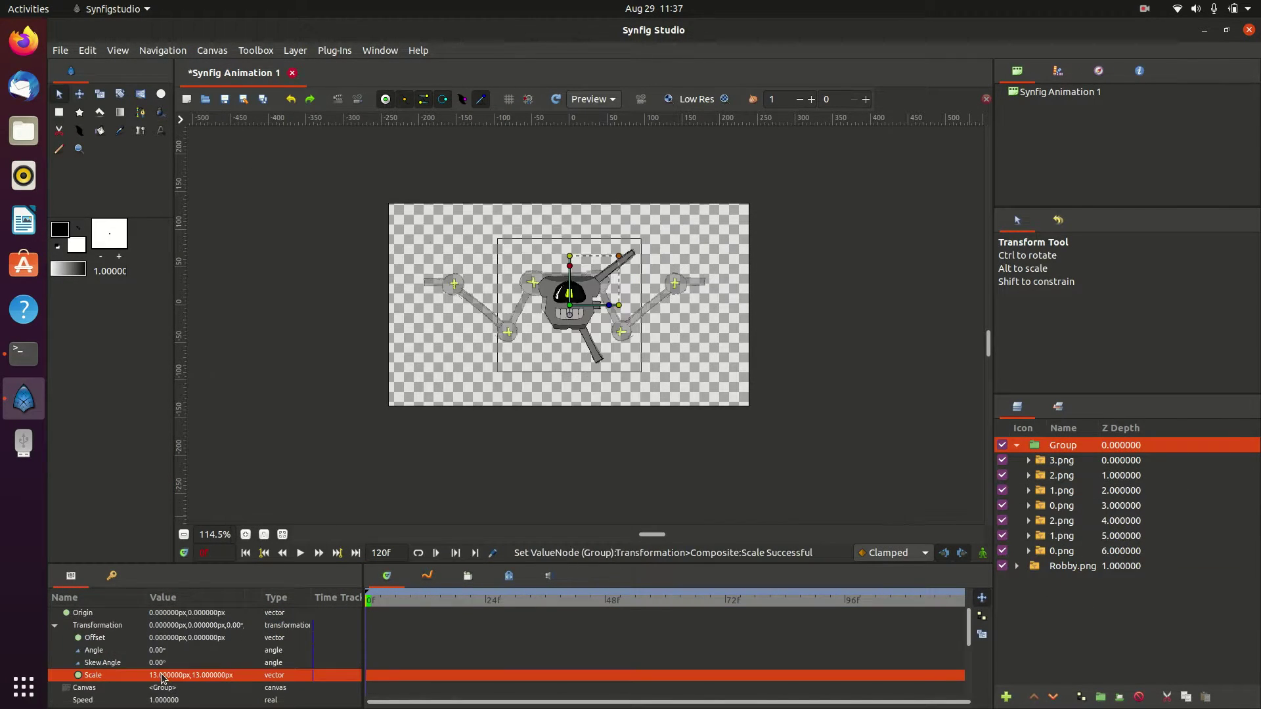
Move the 3.png head above the reference and spread the first set of arm layers out on the right side of the canvas
scroll(540, 310, "up", 3)
left_click(1063, 461)
left_click_drag(597, 300, 593, 162)
scroll(620, 256, "down", 2)
left_click(1062, 474)
left_click(1061, 491)
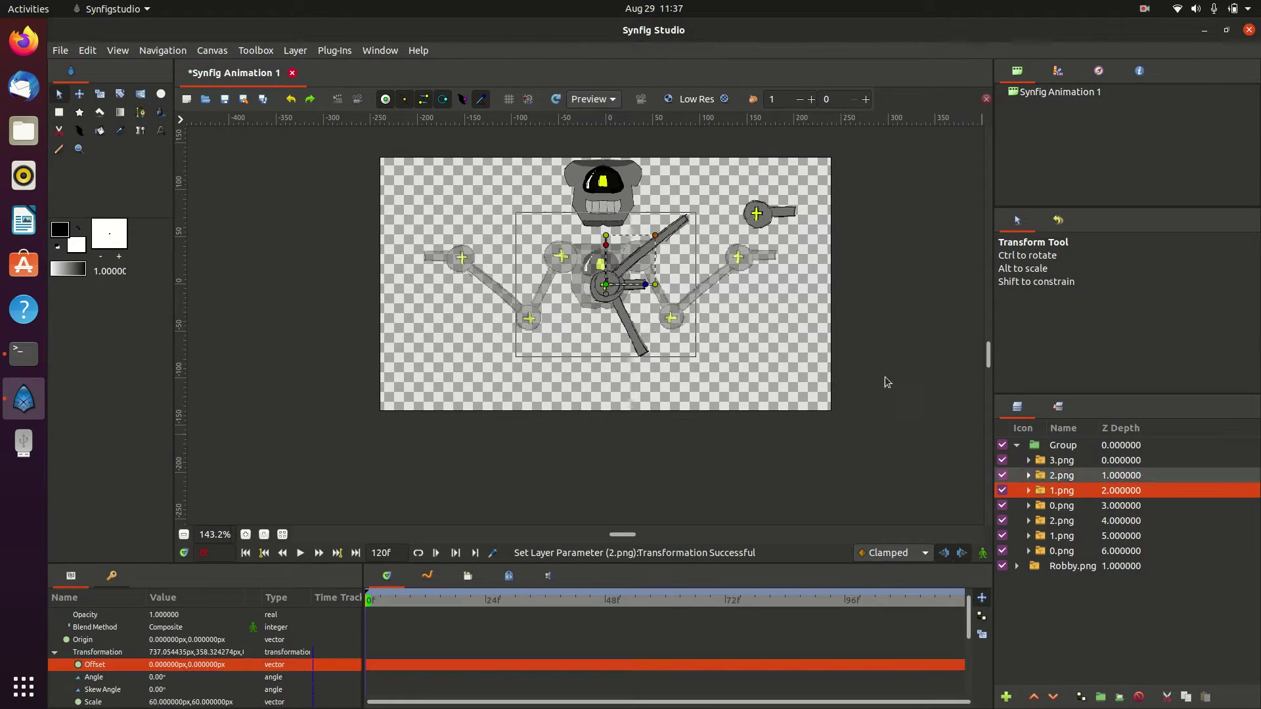
left_click(1061, 505)
Move the duplicate 2.png to the robot's left-hand side and mirror it with a horizontal scale of -60 px
left_click(1061, 520)
scroll(185, 661, "down", 1)
double_click(185, 661)
type("-")
key("Return")
Move the duplicate 1.png to the left-hand side and mirror it with a horizontal scale of -60 px
left_click(1064, 537)
left_click_drag(606, 286, 461, 310)
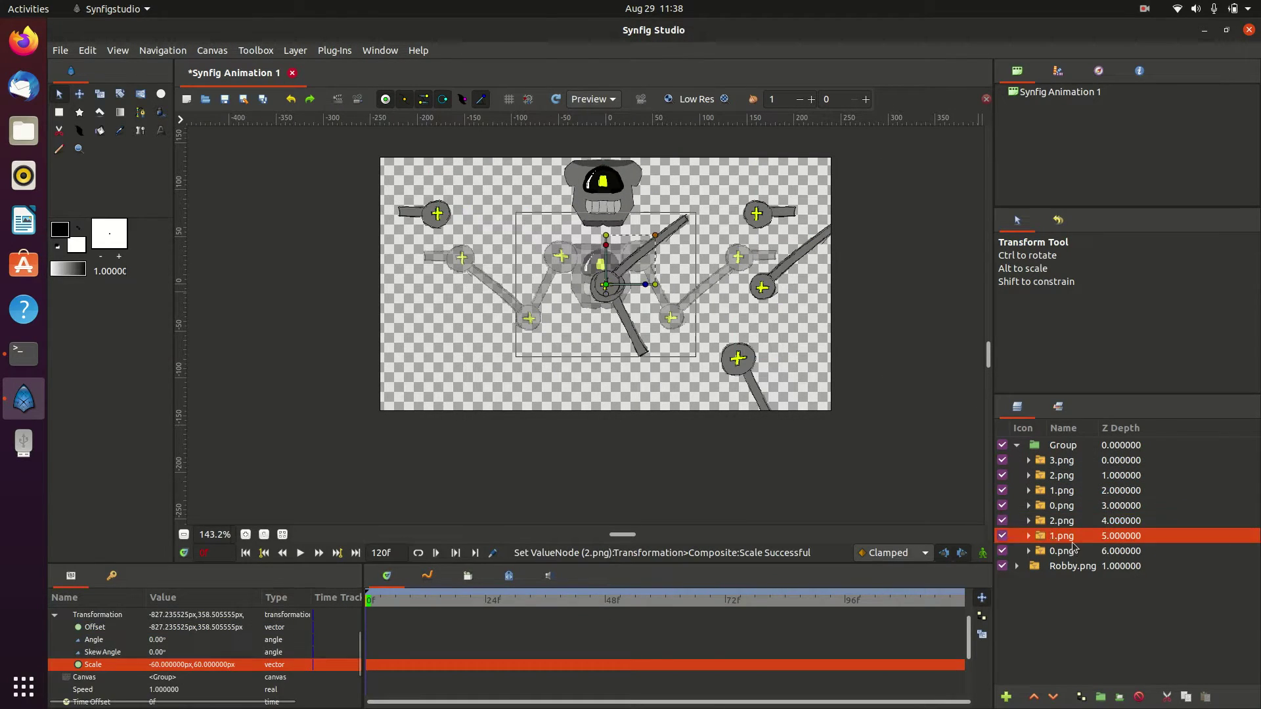
scroll(189, 664, "down", 1)
double_click(189, 663)
type("-")
Move the duplicate 0.png to the lower left-hand side and mirror it with a horizontal scale of -60 px
left_click(1063, 550)
left_click_drag(607, 285, 437, 365)
scroll(190, 664, "down", 1)
double_click(190, 665)
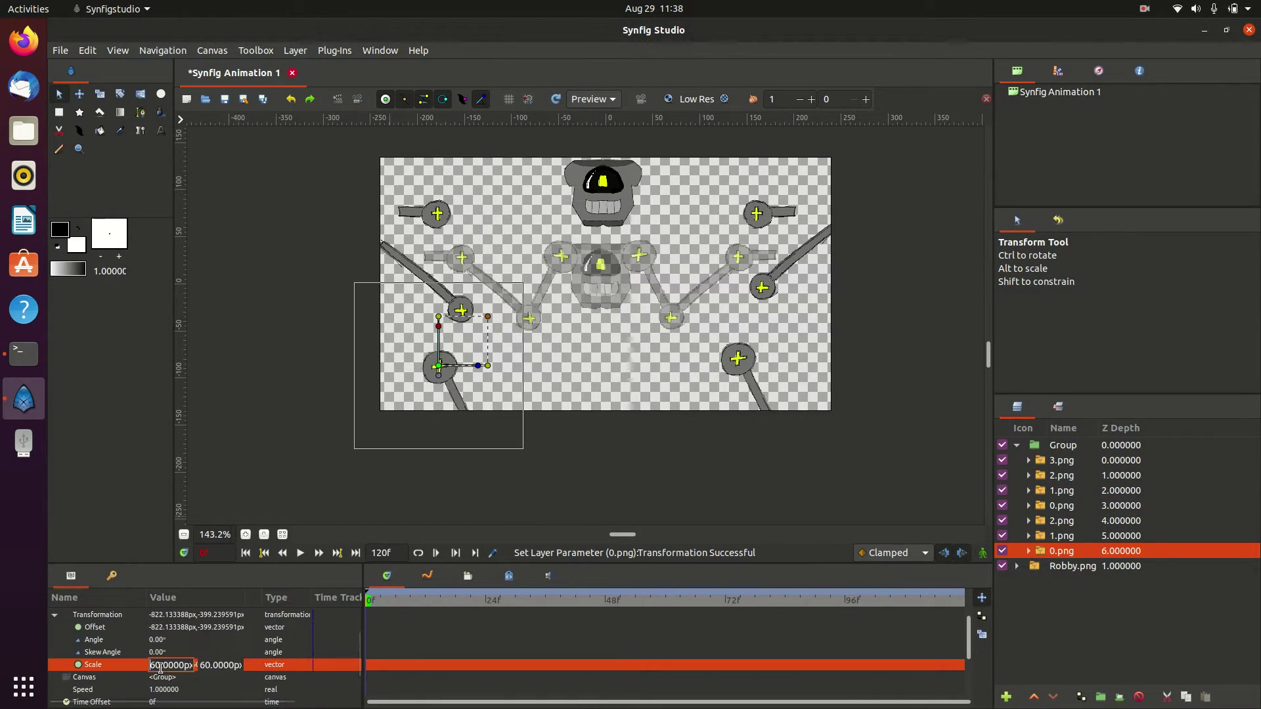
type("-")
Place the 3.png head over the head in the faded reference image
left_click(1062, 461)
scroll(627, 287, "up", 2)
left_click_drag(603, 195, 583, 275)
Align the mirrored 0.png, 1.png and 2.png layers with the left-hand shoulder, elbow and wrist joints of the reference
left_click(1062, 551)
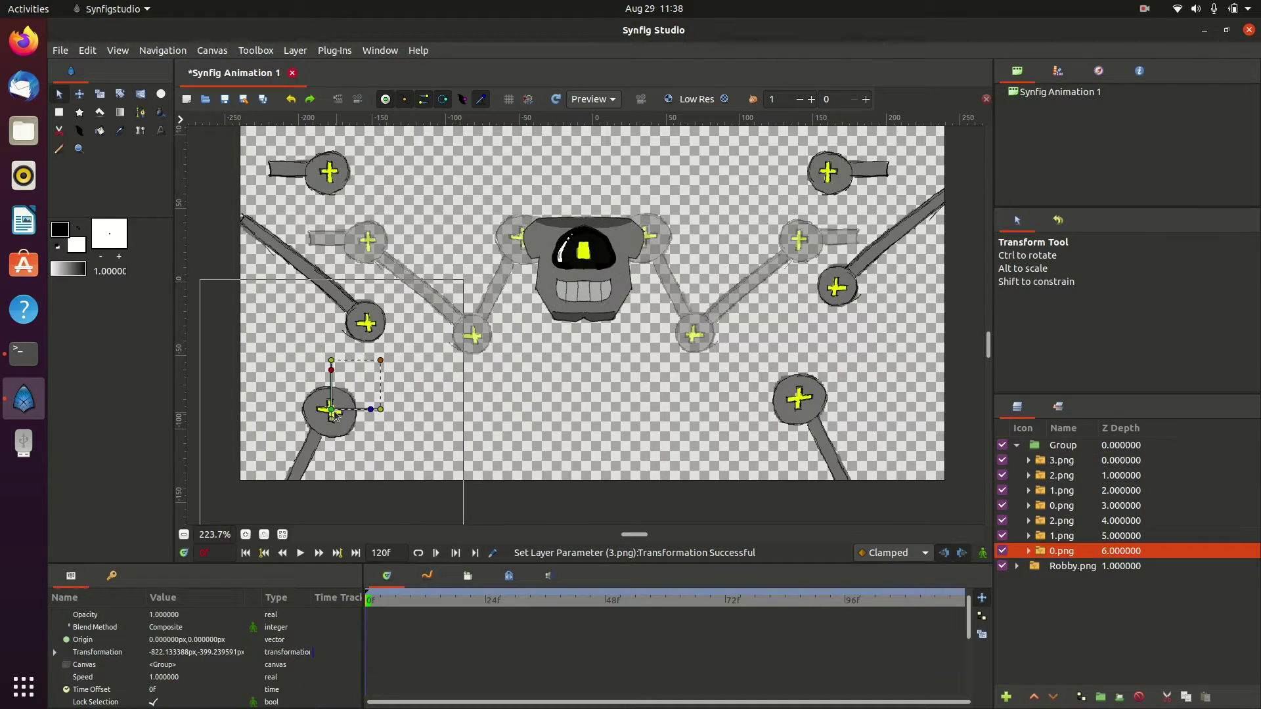
left_click_drag(330, 413, 523, 241)
left_click(1062, 536)
left_click_drag(367, 324, 473, 338)
left_click(1062, 521)
left_click_drag(329, 174, 361, 240)
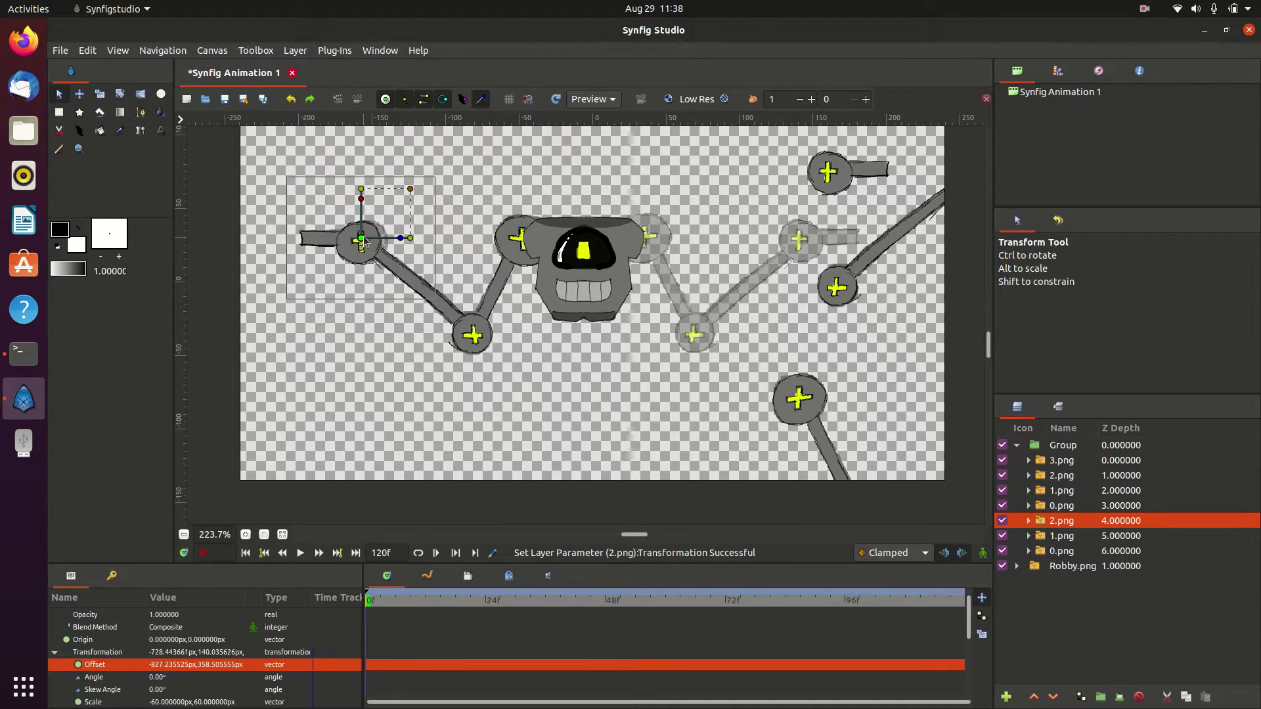
Align the remaining arm layers with the right-hand arm joints of the reference, including 1.png at the elbow and 2.png at the wrist
left_click(1062, 491)
left_click_drag(852, 366, 726, 315)
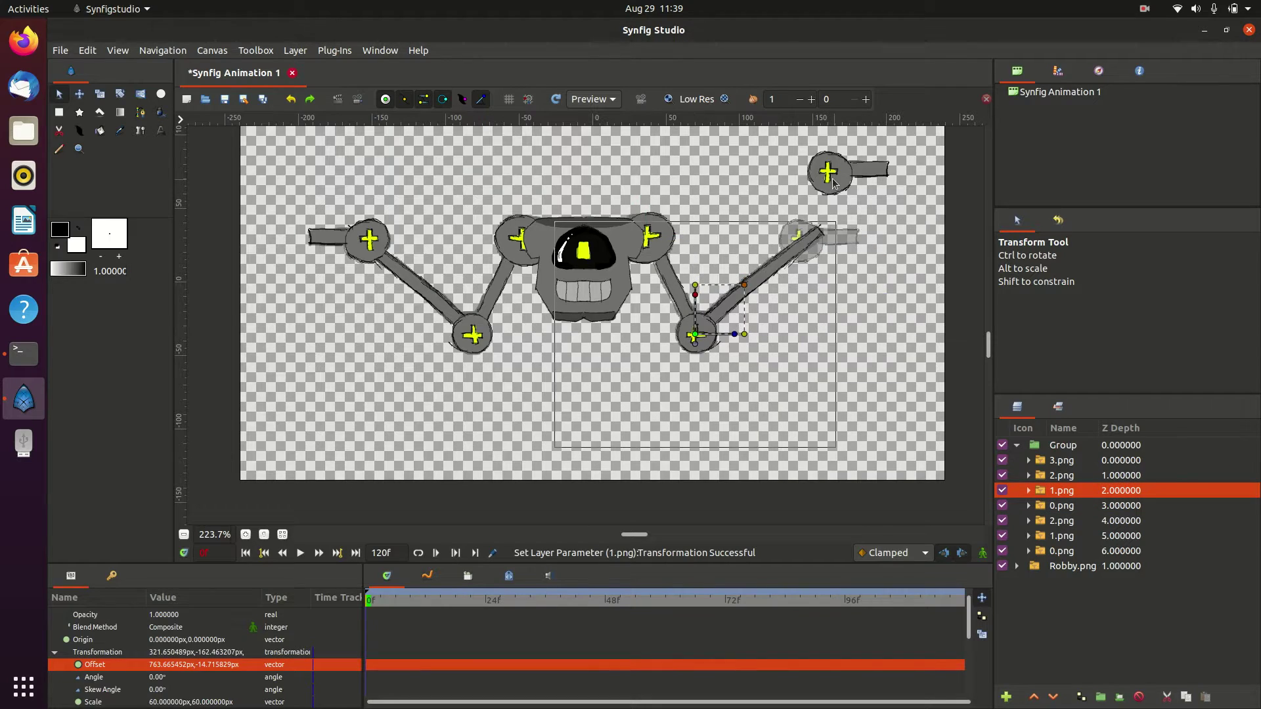
left_click(1062, 475)
left_click_drag(829, 172, 799, 240)
Reorder the 3.png head layer to the bottom of the group, behind the arm layers
left_click(1062, 460)
left_click_drag(1062, 461, 1117, 543)
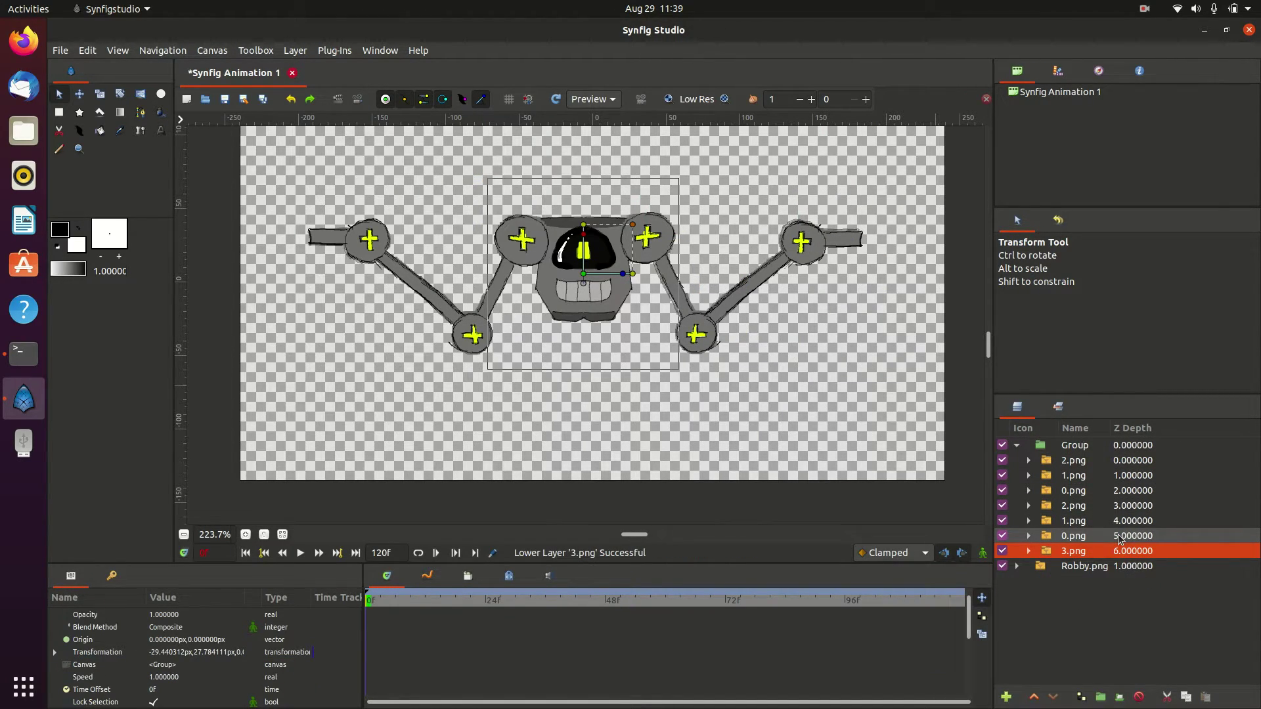
left_click(795, 400)
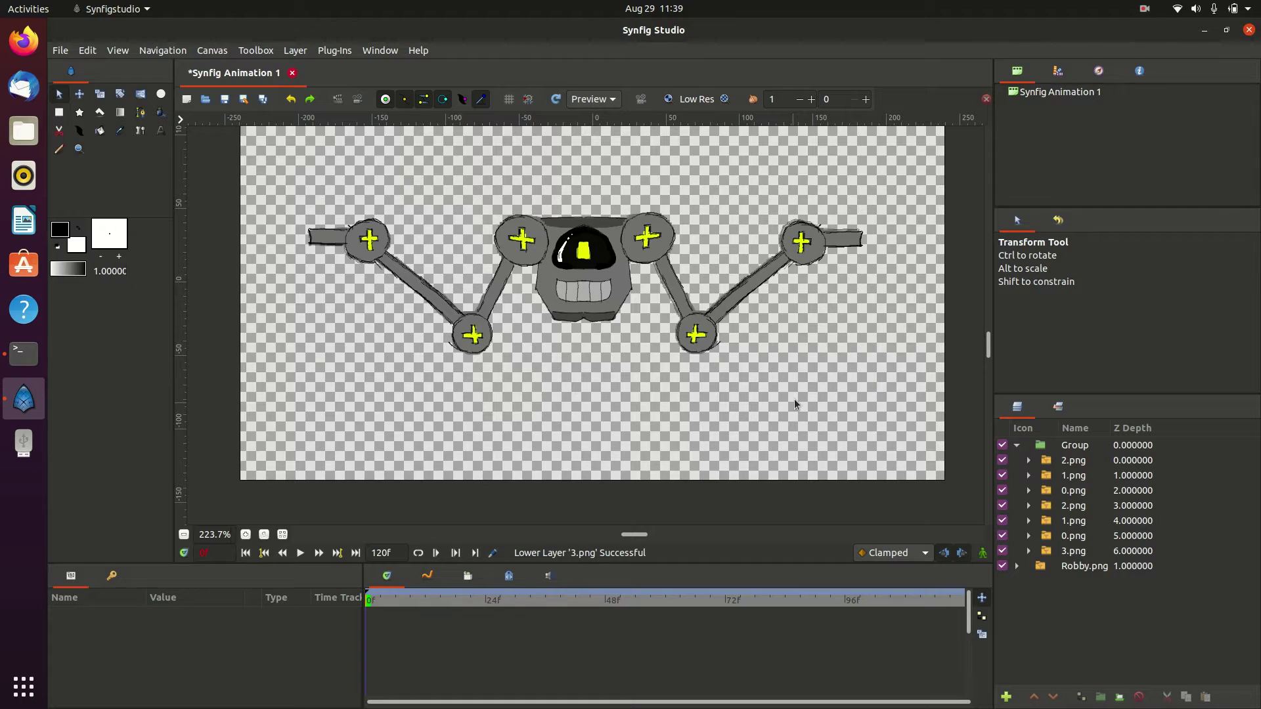
Create a skeleton layer inside the group with a short root bone below the robot and a child bone through the head
left_click(140, 131)
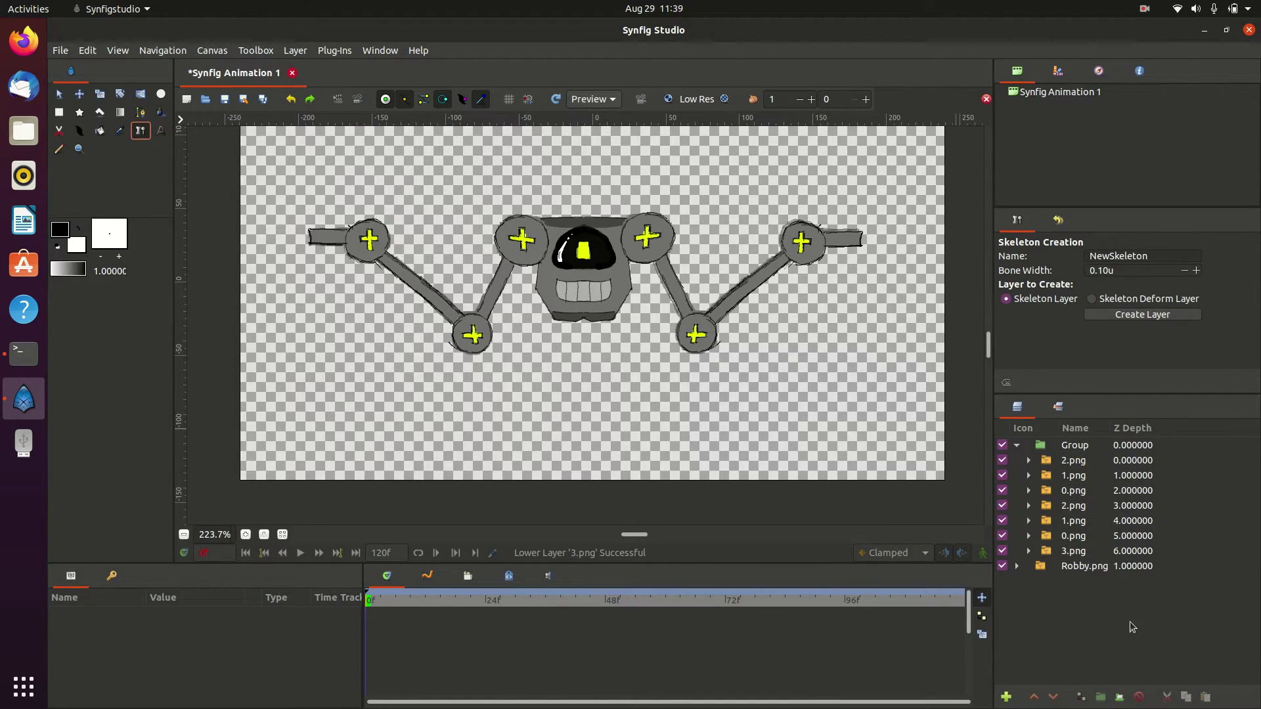
left_click(1080, 465)
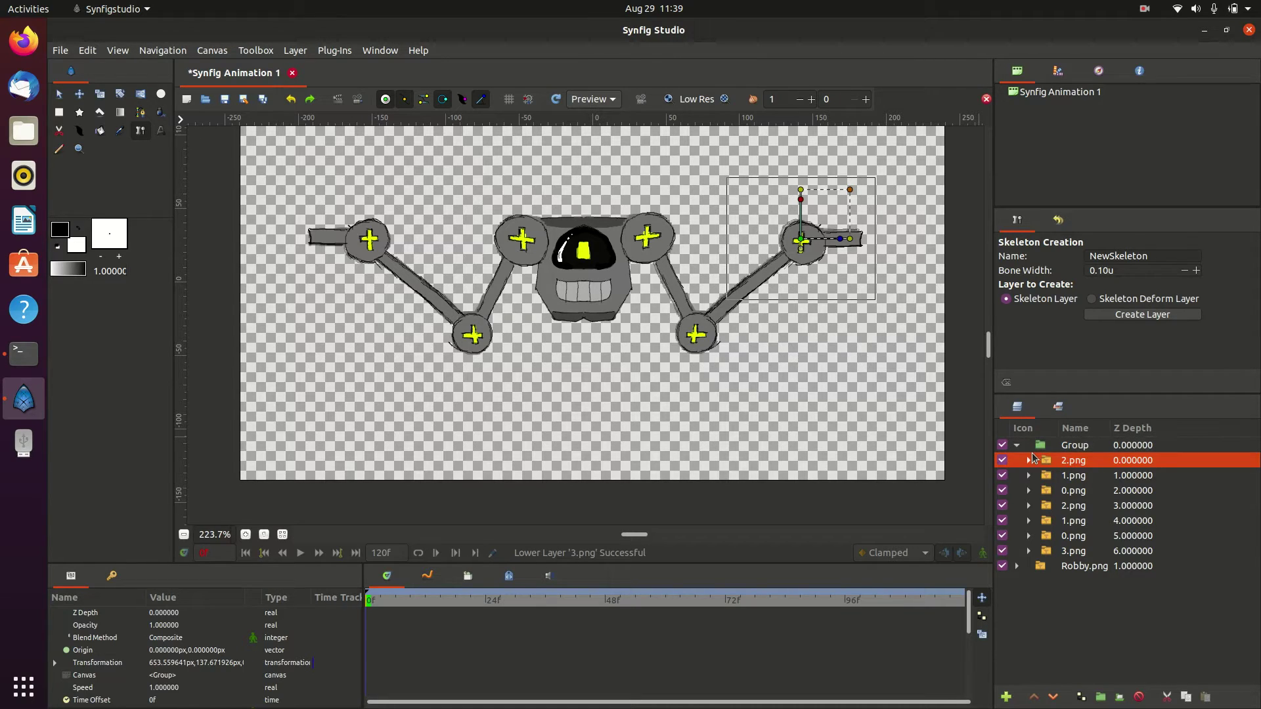
left_click_drag(576, 457, 576, 426)
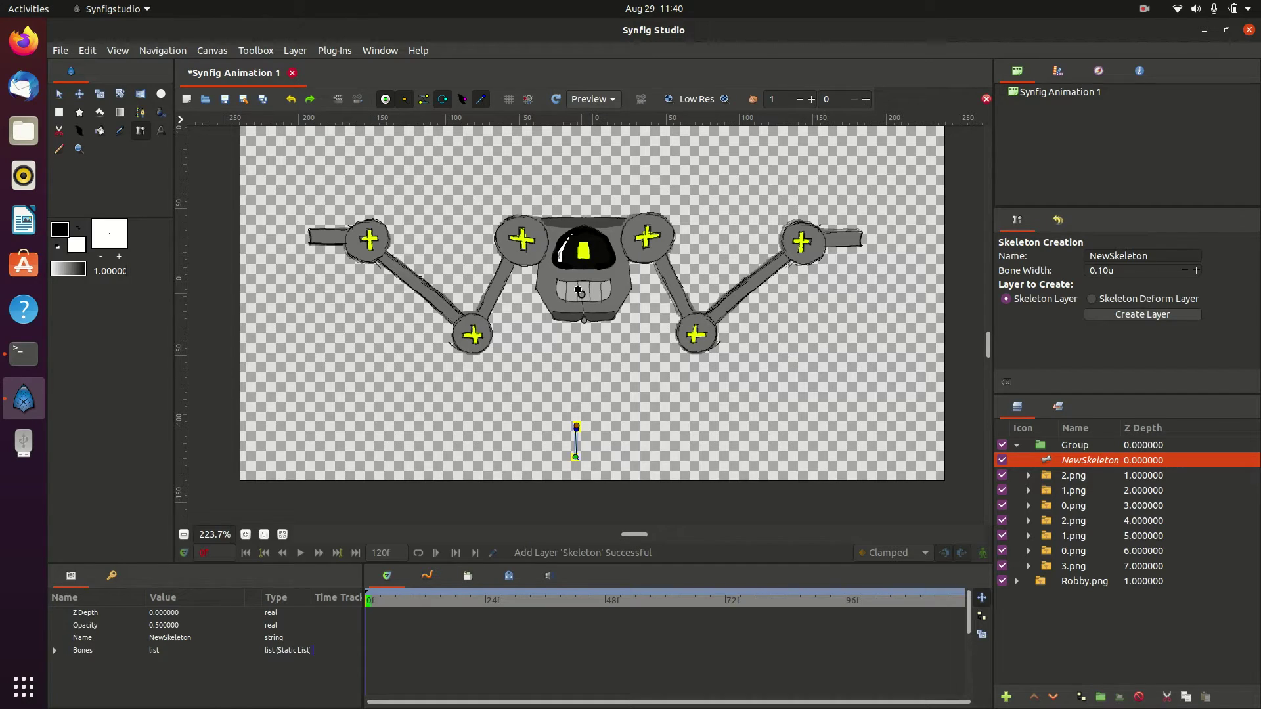
left_click_drag(585, 232, 584, 320)
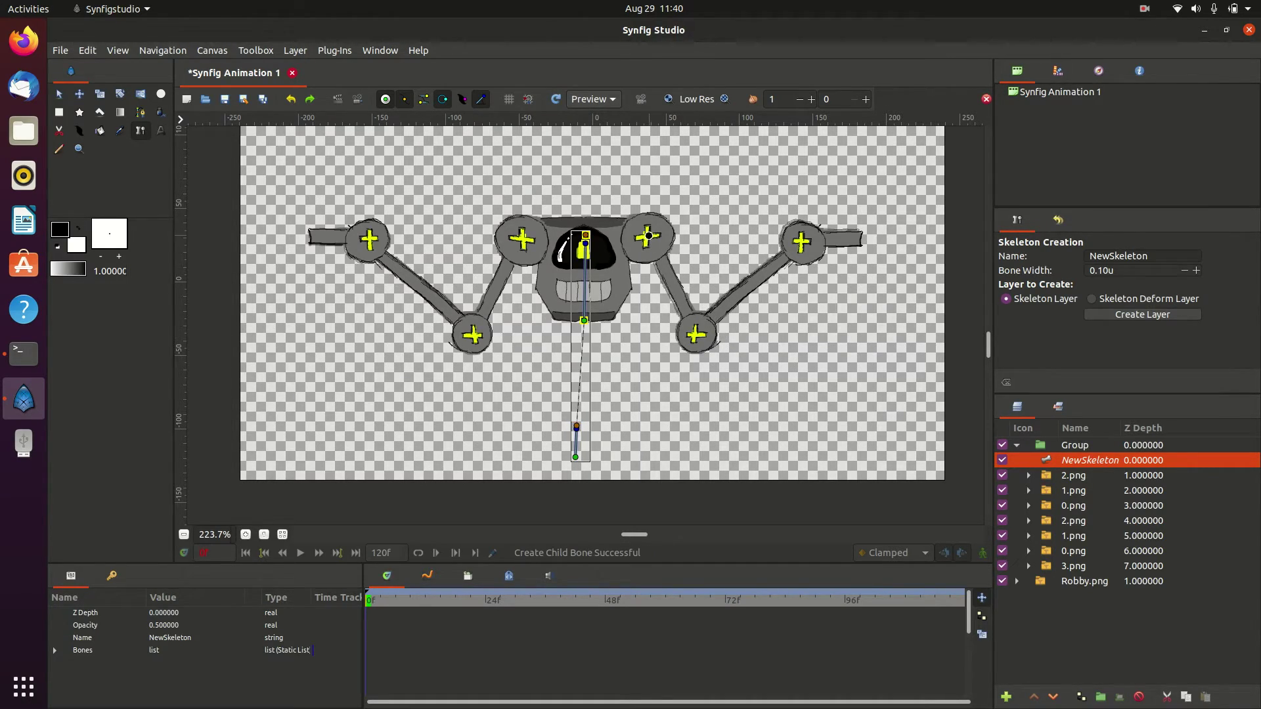
Add bones along the right-hand arm and the left-hand upper arm, and make the head bone the parent of the left-hand upper arm bone
left_click_drag(646, 235, 856, 240)
left_click(478, 320)
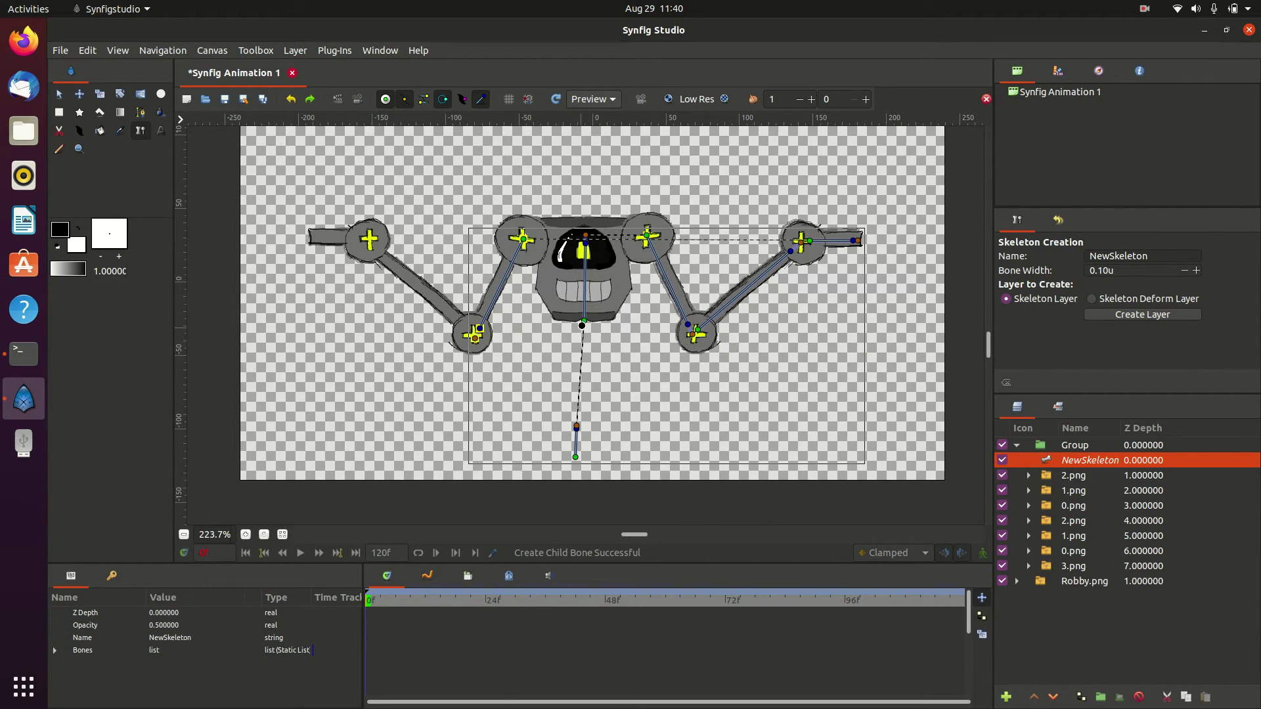
right_click(585, 320)
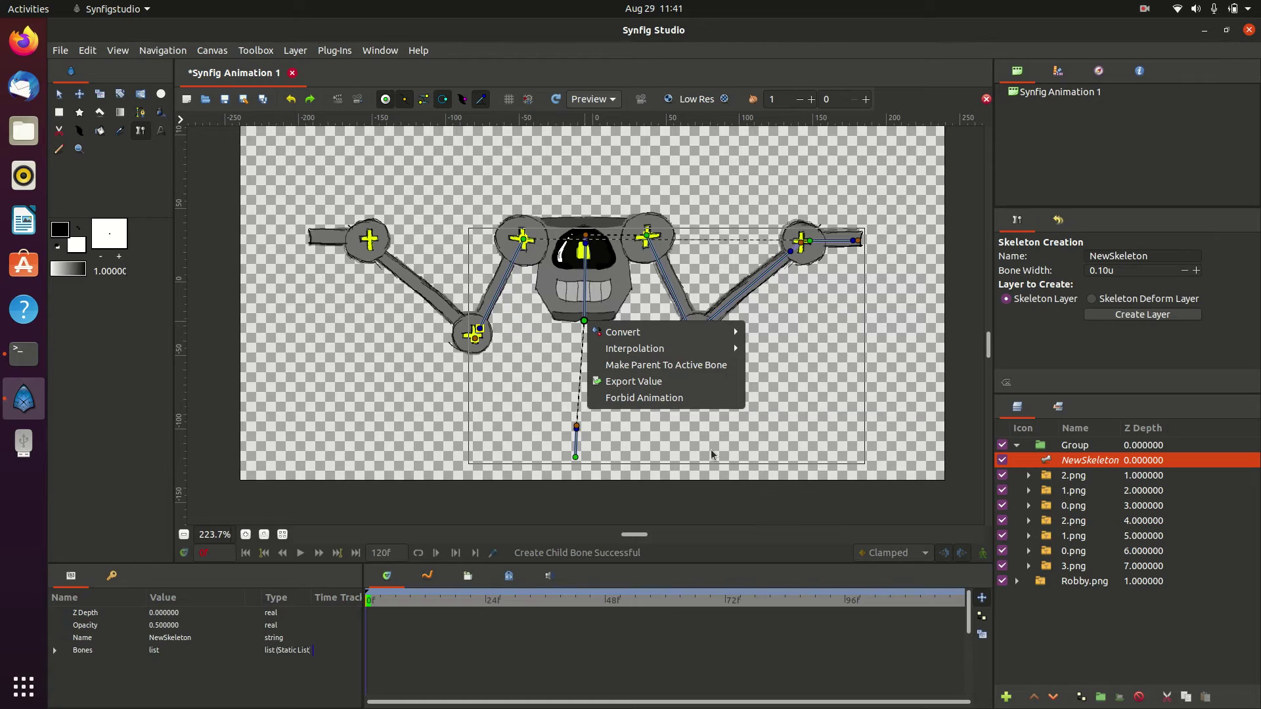
left_click(663, 366)
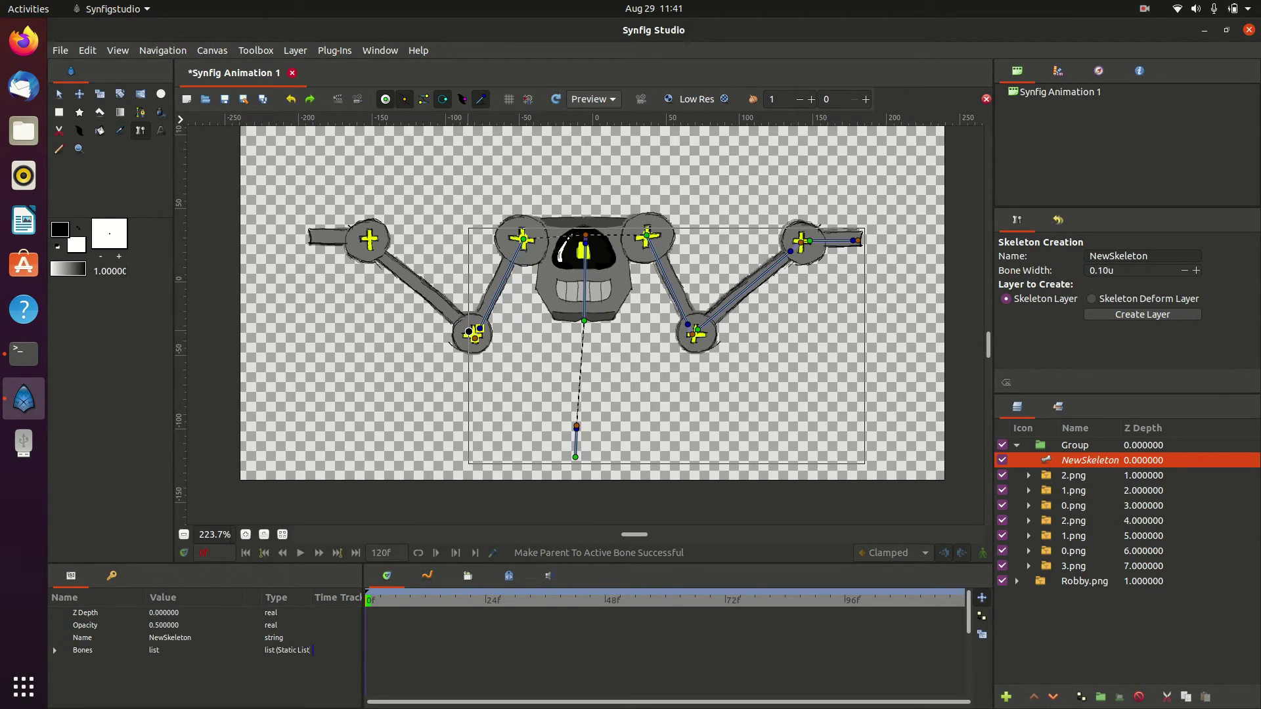
Add child bones along the left-hand forearm and the left-hand hand segment, continuing the bone chain from the elbow
left_click_drag(468, 331, 316, 236)
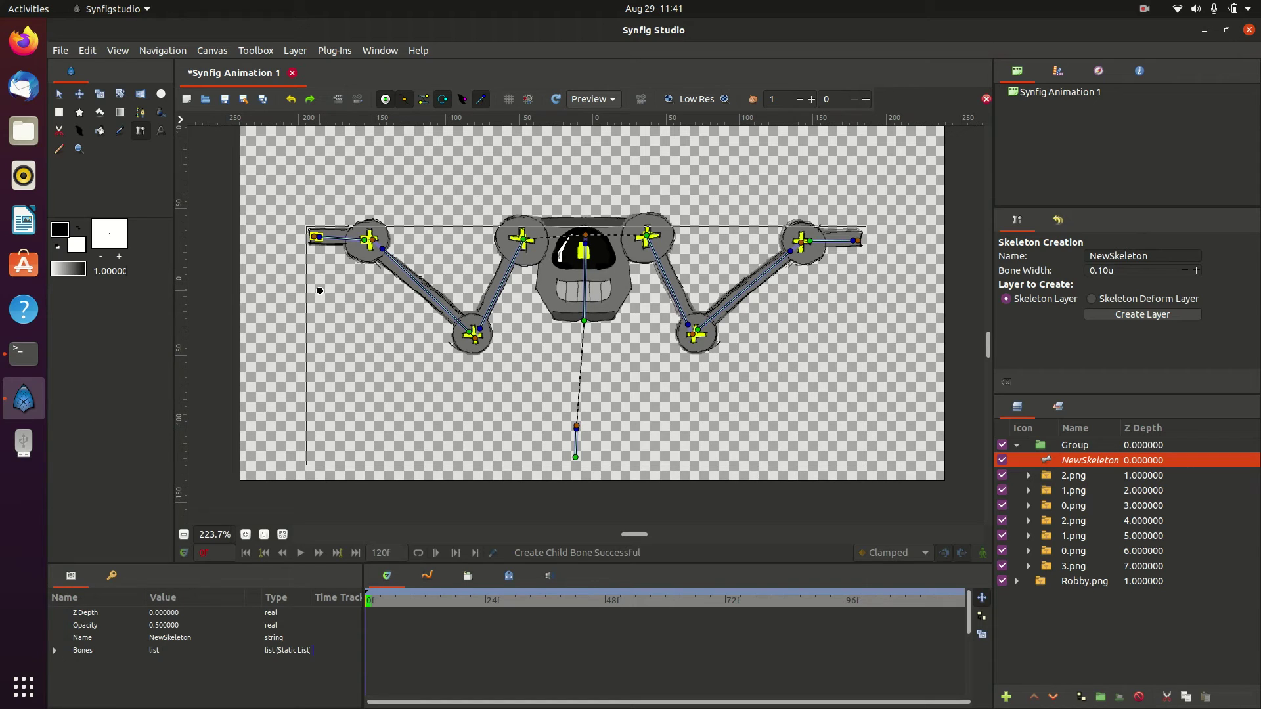
Link the right-hand 2.png hand layer to the skeleton's right-hand hand bone
left_click(59, 93)
left_click(1084, 475)
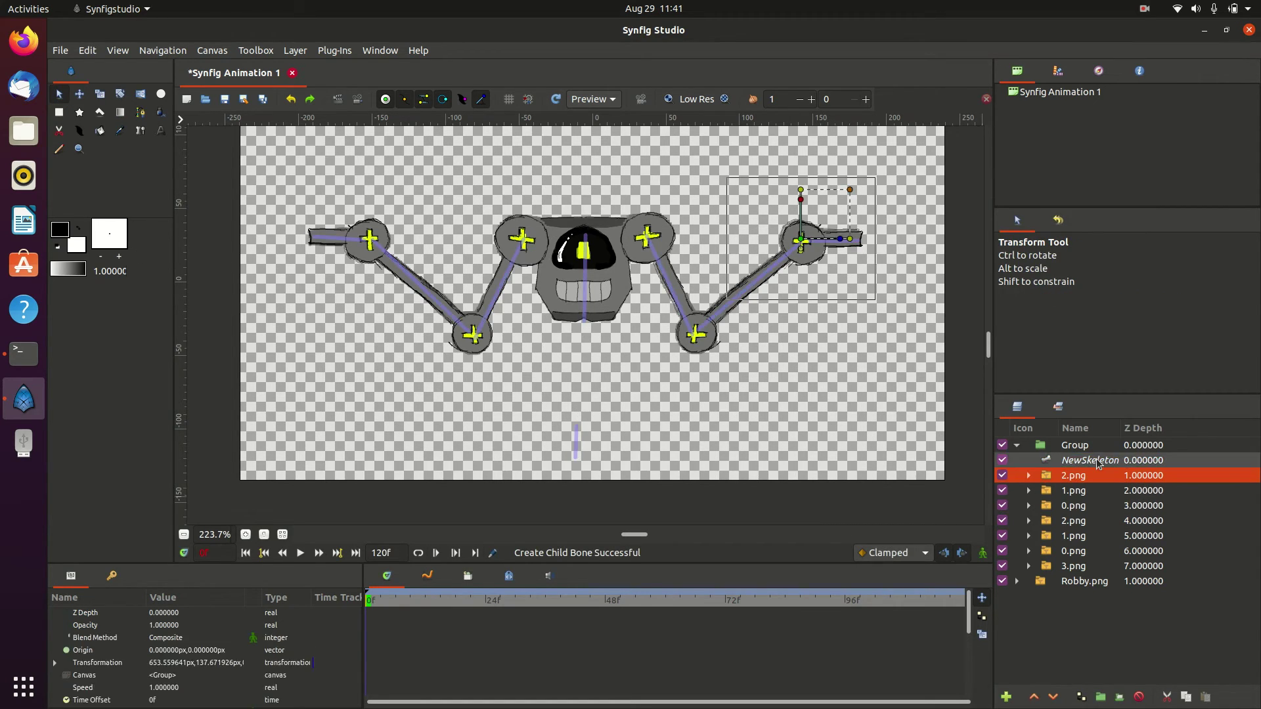
left_click(1094, 461, "ctrl")
scroll(816, 256, "up", 2)
left_click(794, 231)
right_click(841, 232)
Link the 1.png layer at the right-hand elbow to its matching arm bone in the skeleton
left_click(1084, 490)
left_click(1093, 461, "ctrl")
right_click(629, 381)
right_click(622, 367)
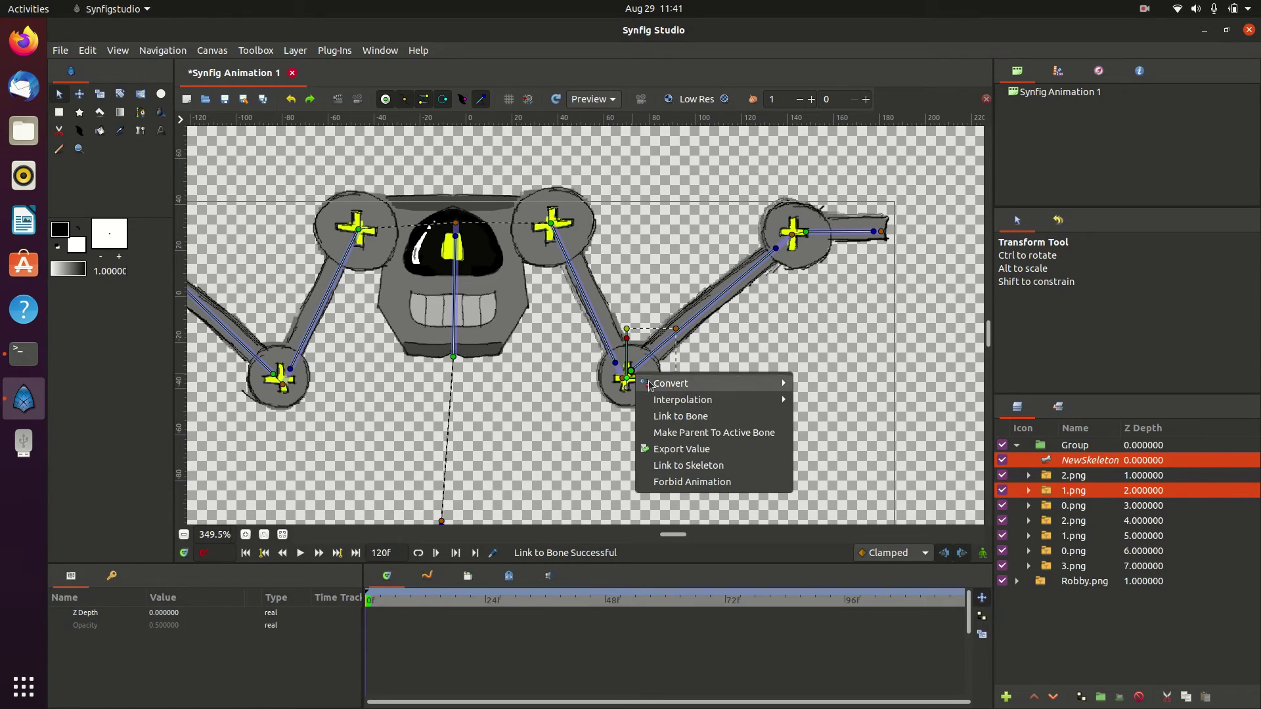
left_click(617, 360)
right_click(617, 363)
left_click(639, 408)
Link the left-hand arm layers 2.png, 1.png and 0.png to their matching hand, forearm and upper arm bones
left_click(1074, 520)
scroll(577, 230, "left", 10)
left_click(1090, 461, "ctrl")
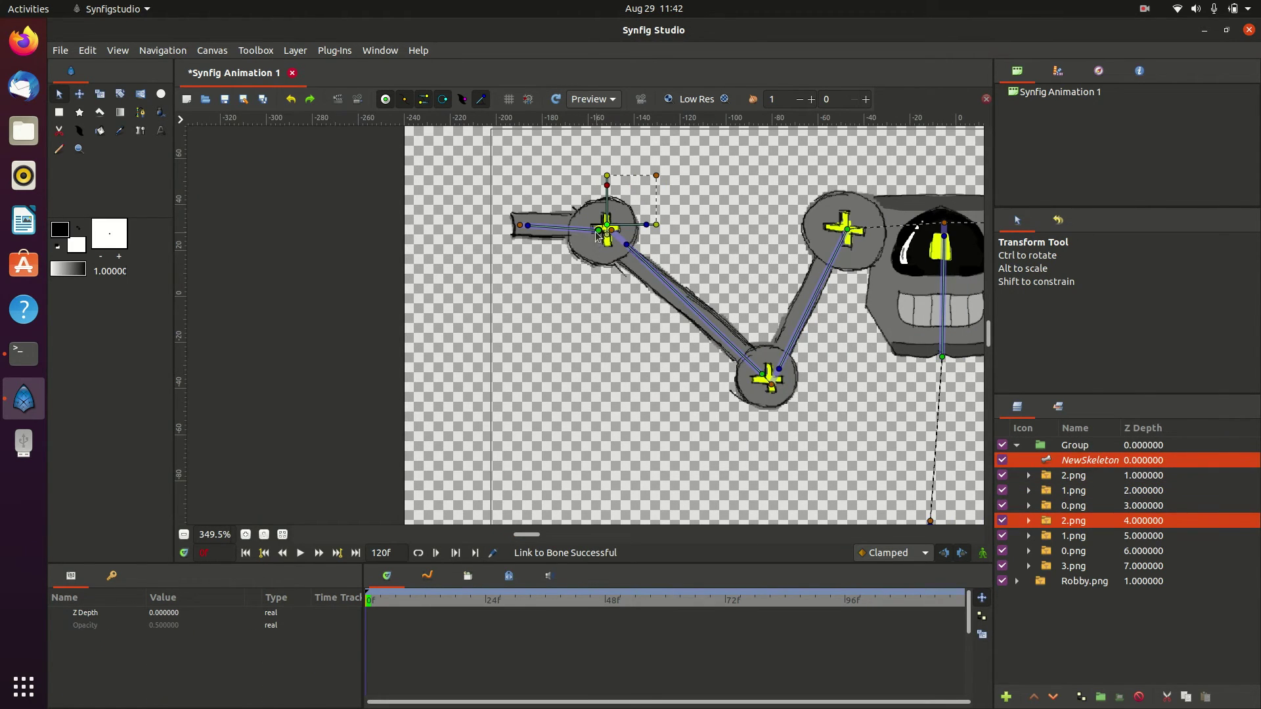
left_click(1074, 536)
left_click(1090, 460, "ctrl")
right_click(760, 374)
left_click(1051, 551)
left_click(1090, 460, "ctrl")
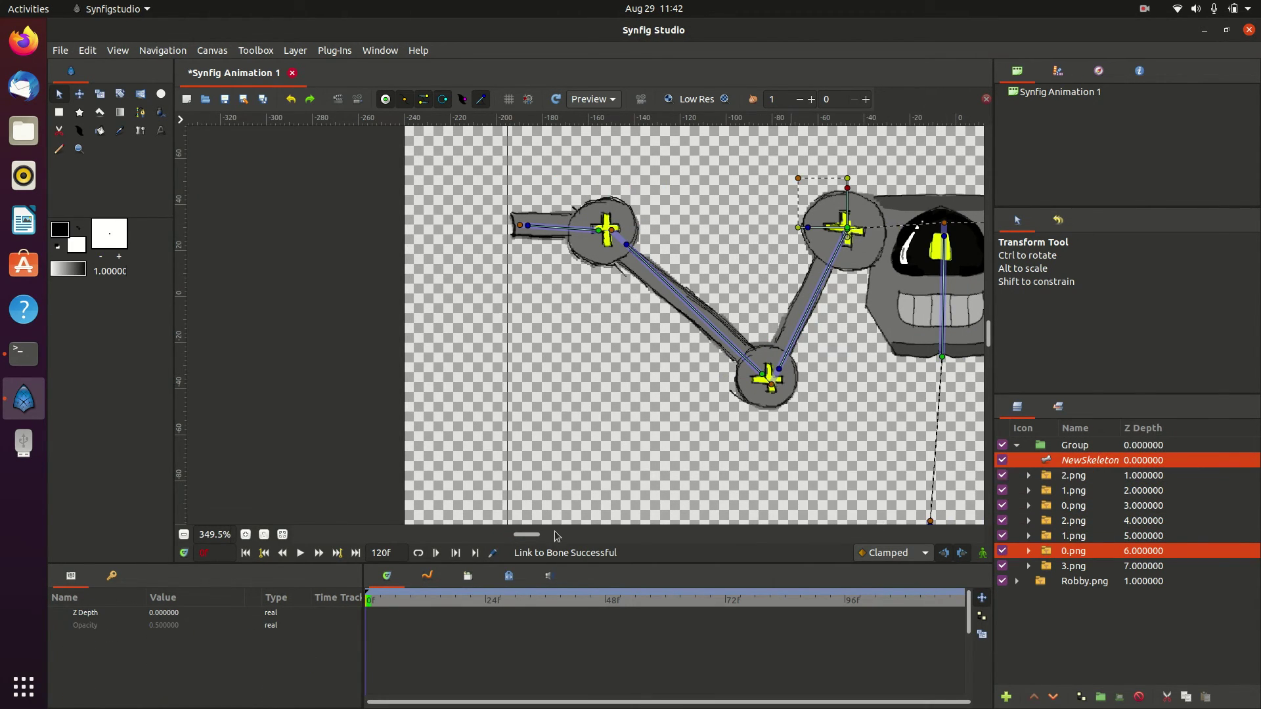
Link the 3.png head layer to the skeleton's head bone
scroll(656, 529, "right", 10)
left_click(1074, 566)
left_click(1090, 461, "ctrl")
scroll(750, 406, "down", 2)
scroll(627, 427, "left", 1)
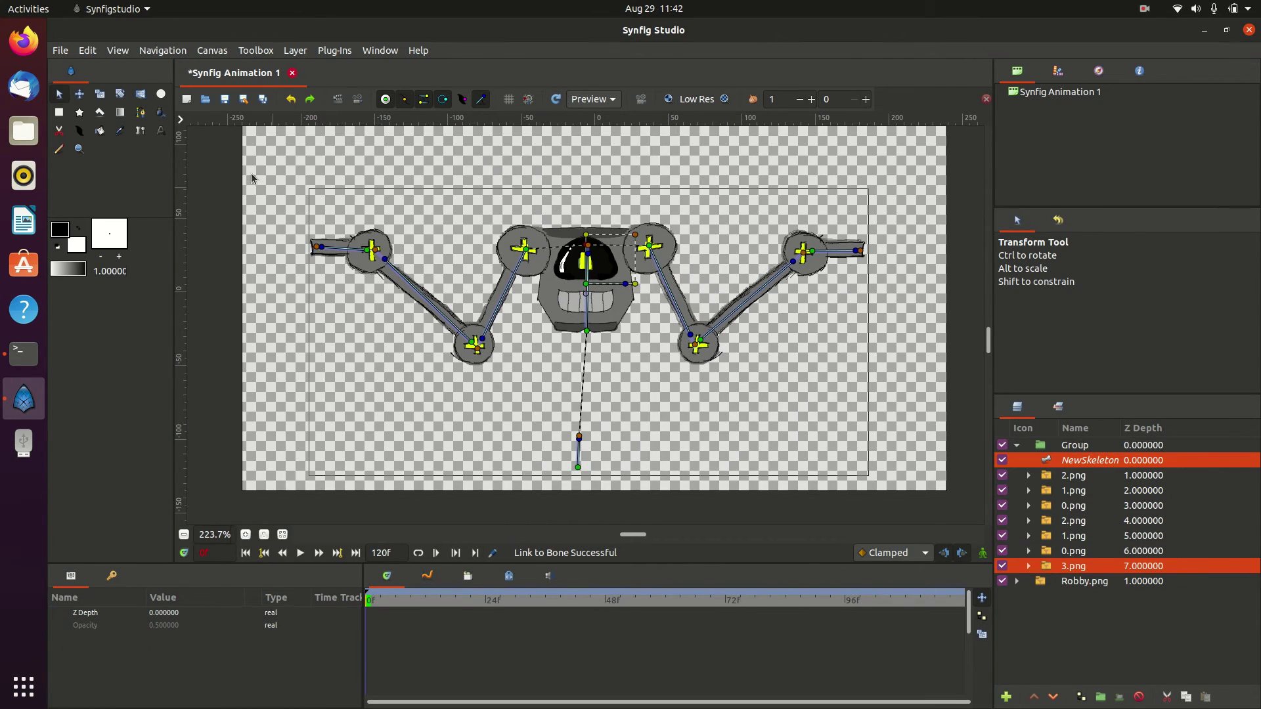
Turn on animation mode and, at frame 24, pose the right-hand arm raised by rotating its upper arm bone outward
left_click(1075, 446)
left_click(983, 553)
left_click(486, 600)
left_click(830, 254)
left_click_drag(690, 335, 715, 318)
Keyframe a hand wave at two frames between 24 and 48 by rotating the right-hand hand bone inward and back outward
left_click(530, 600)
left_click_drag(850, 189, 798, 158)
left_click(571, 601)
left_click_drag(799, 159, 854, 167)
Continue the wave with keyframes at frame 48 and beyond, and duplicate the starting pose keyframe to frame 68
left_click(605, 600)
left_click(640, 600)
left_click(705, 601)
right_click(367, 650)
left_click(402, 515)
Preview the waving animation from the first frame, turn off animation mode and play it again
left_click(245, 553)
left_click(300, 553)
left_click(300, 553)
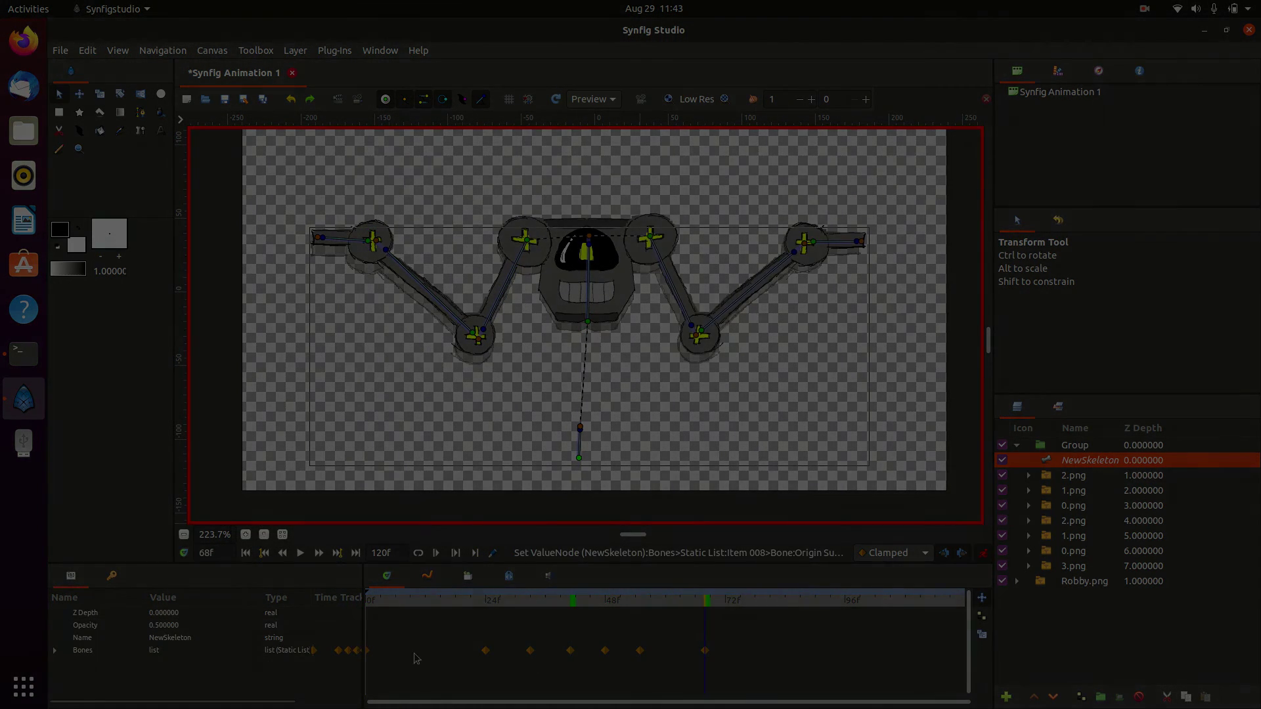
left_click(982, 553)
left_click(300, 553)
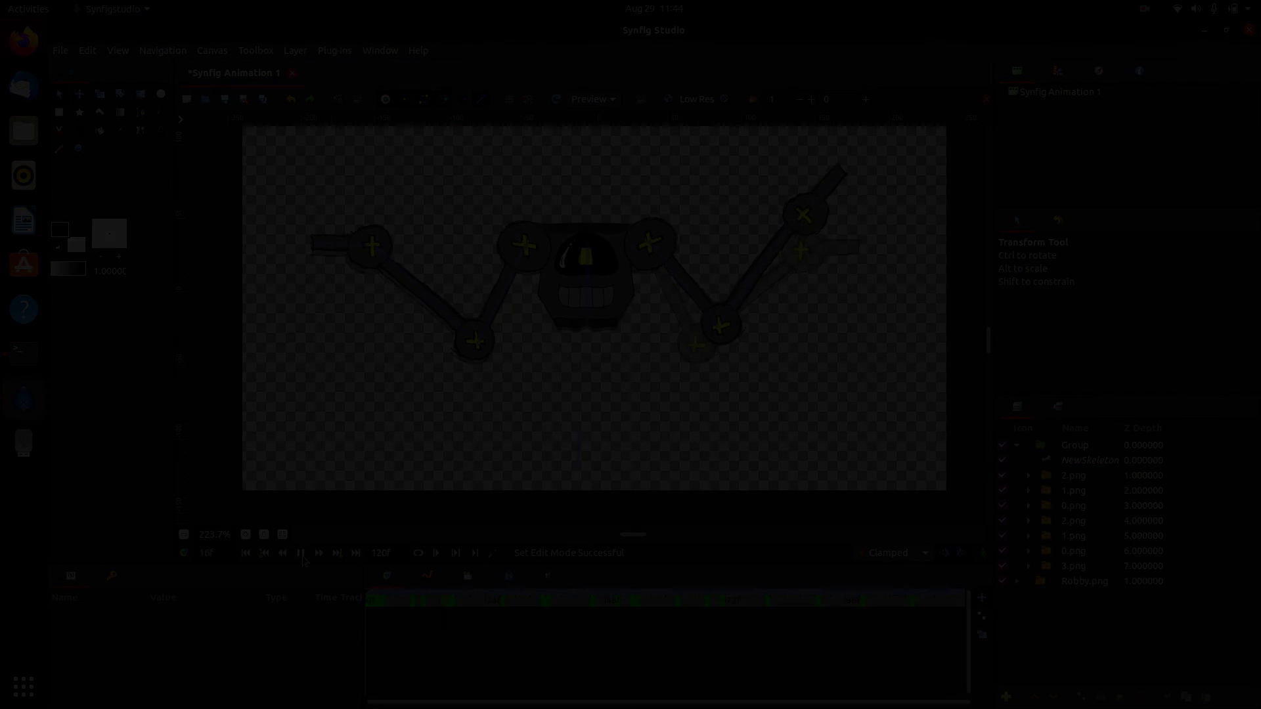